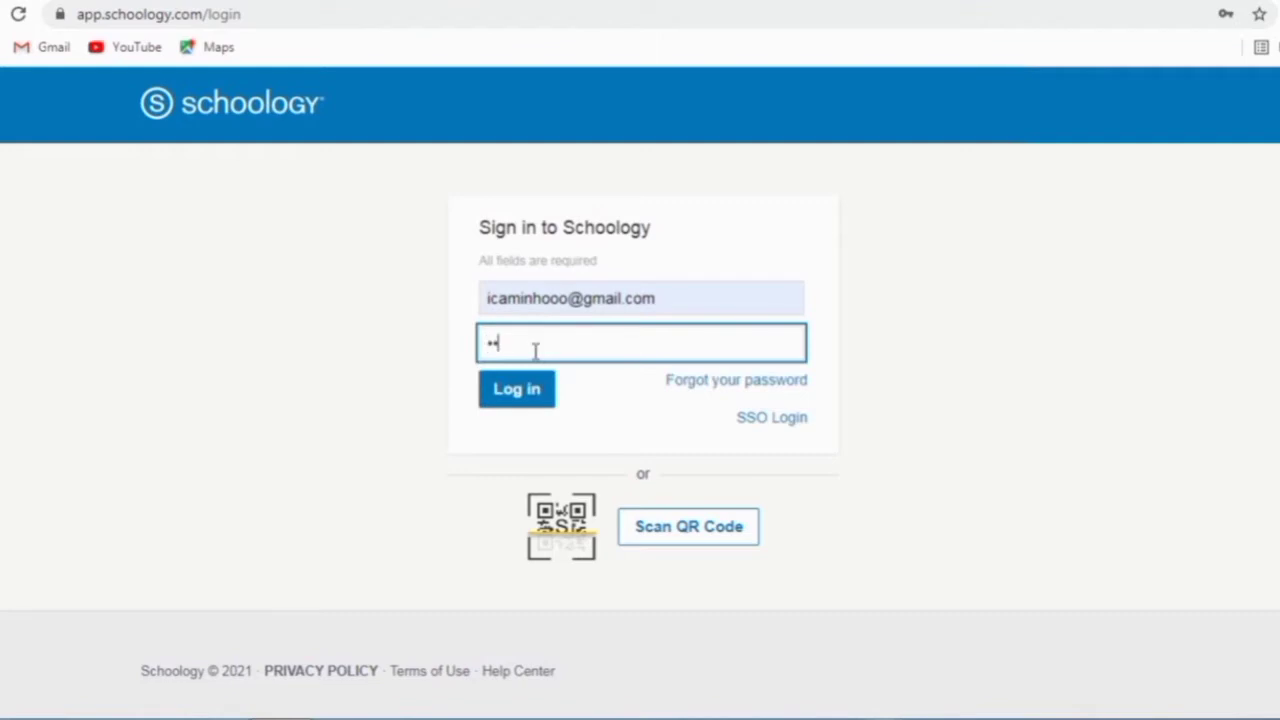
# Sign in with the account password, and refresh the Reminders and Upcoming items on the home page
pyautogui.write('••')
pyautogui.click(538, 410)
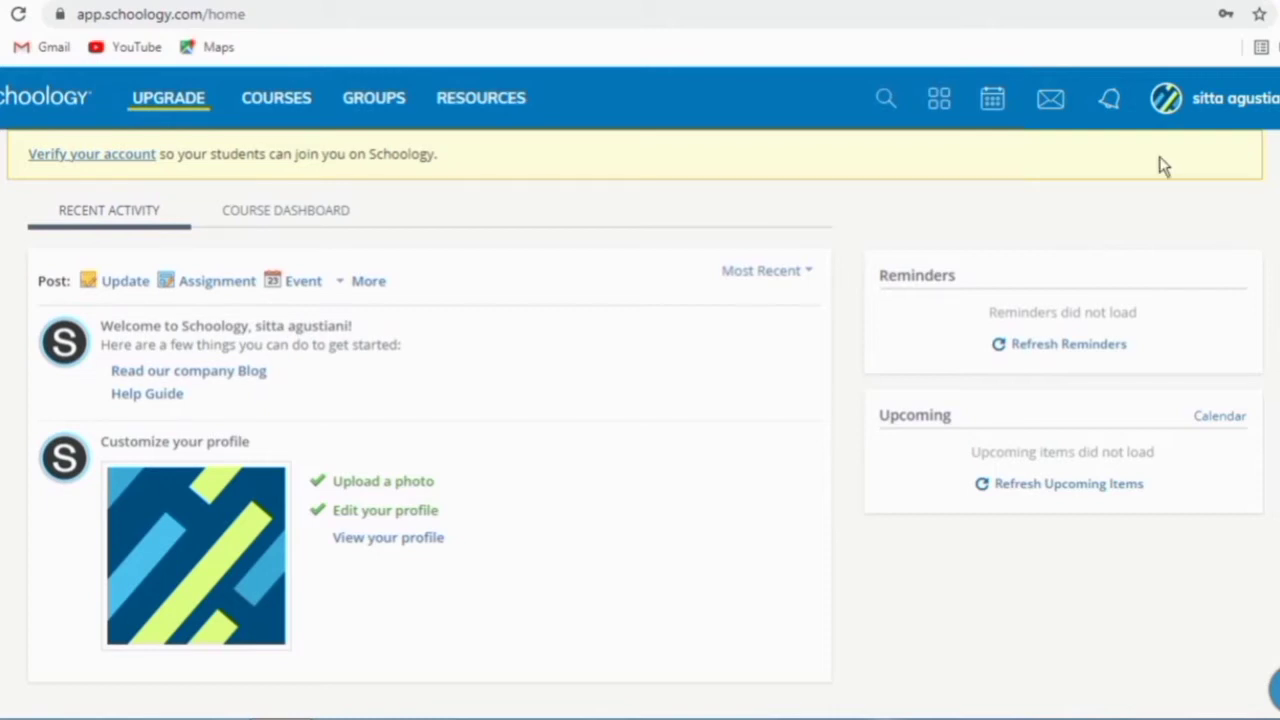
pyautogui.click(1080, 345)
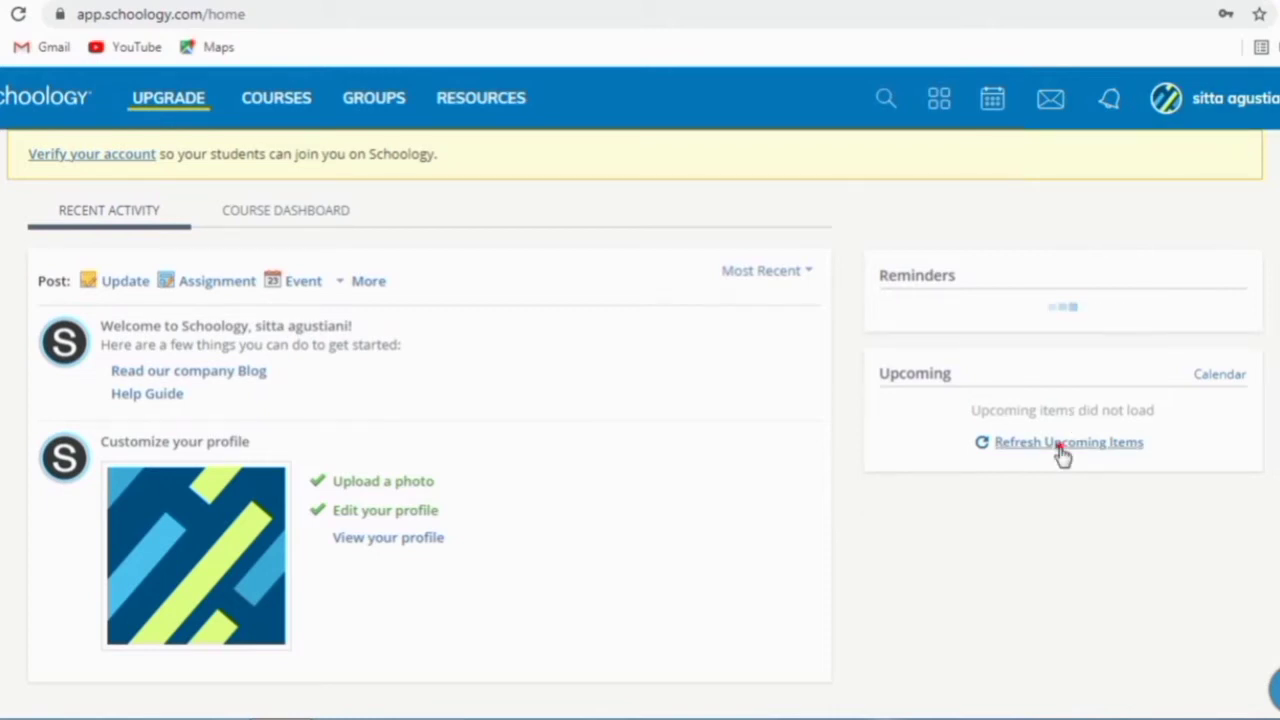
pyautogui.click(986, 500)
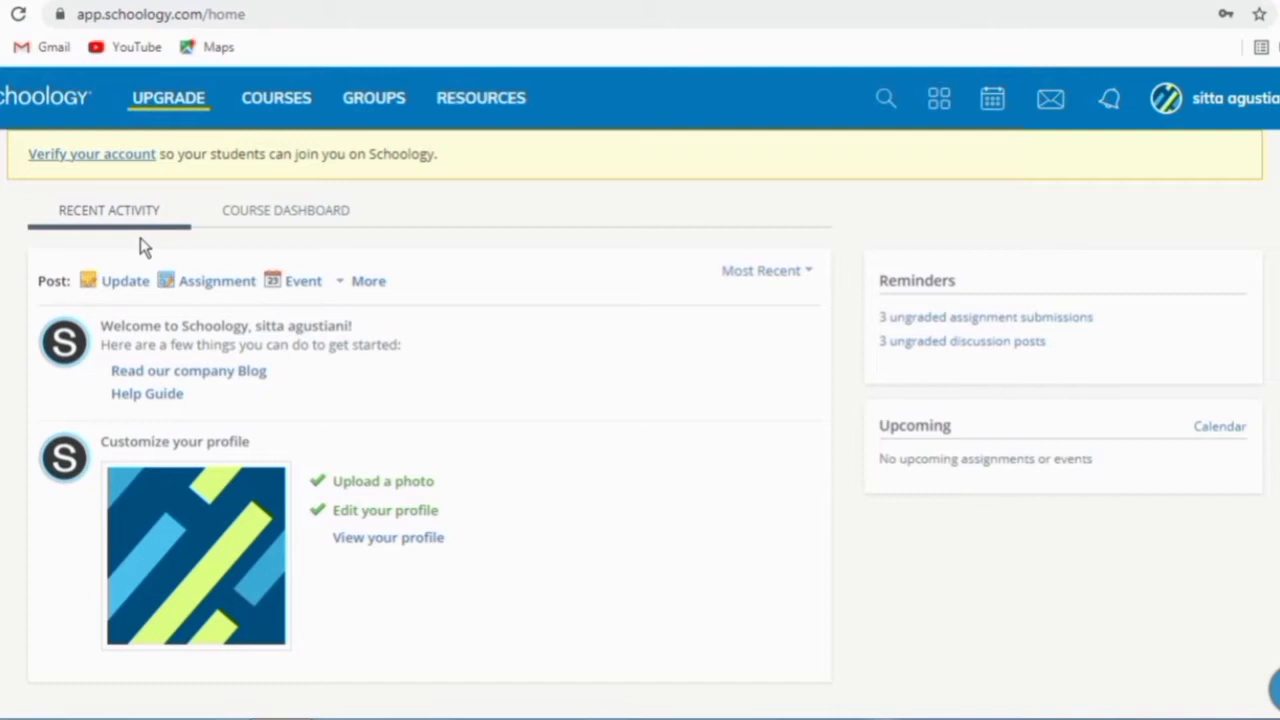
# Look through the Course Dashboard, the Groups overview and the personal Resources page
pyautogui.click(259, 222)
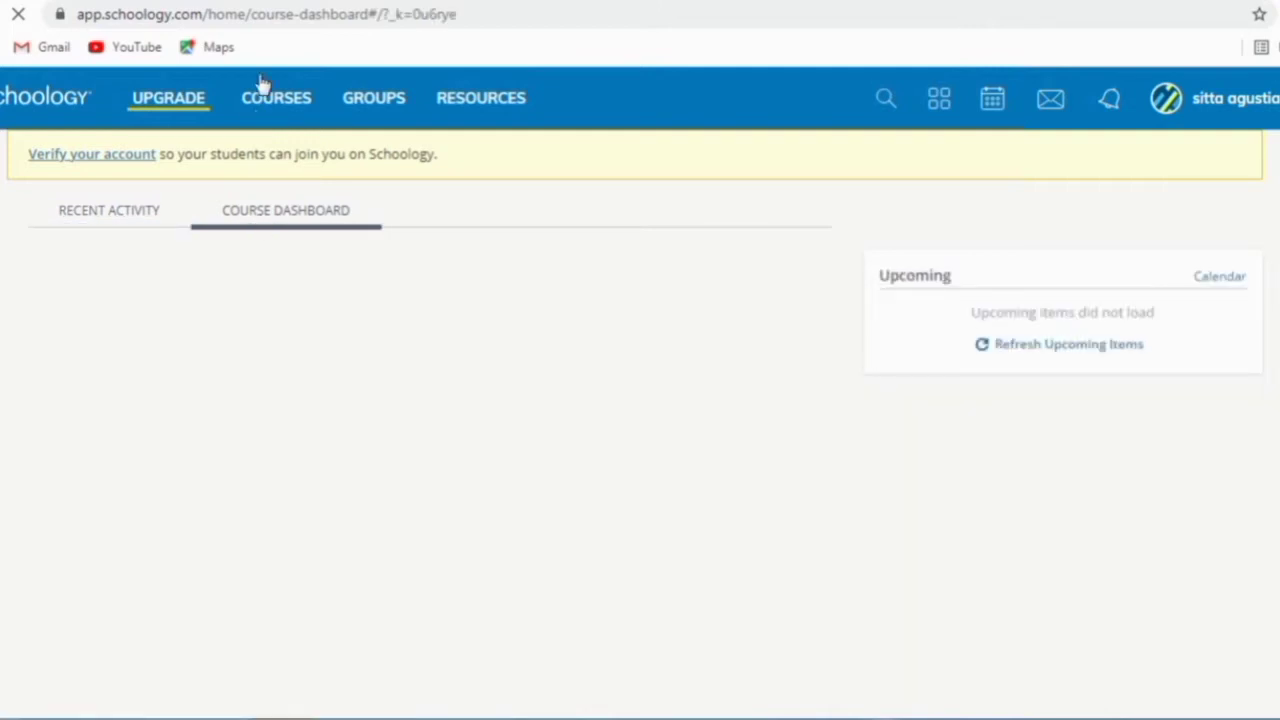
pyautogui.click(368, 98)
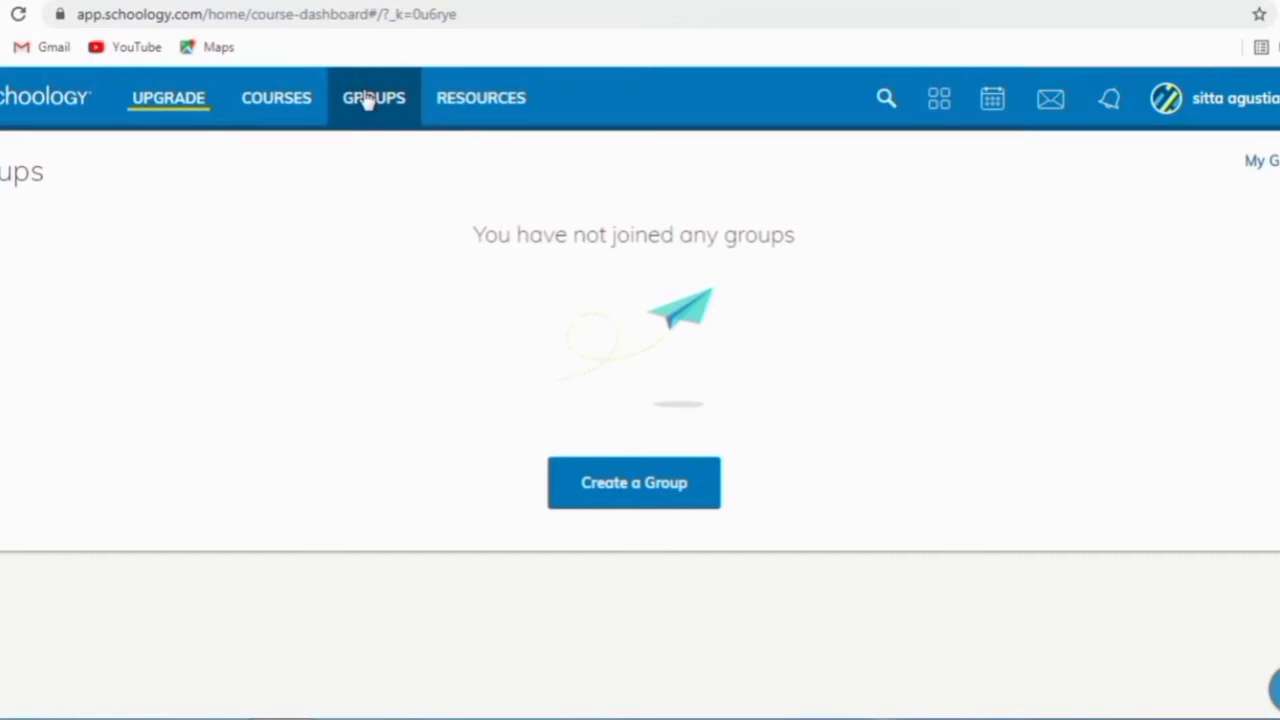
pyautogui.click(505, 120)
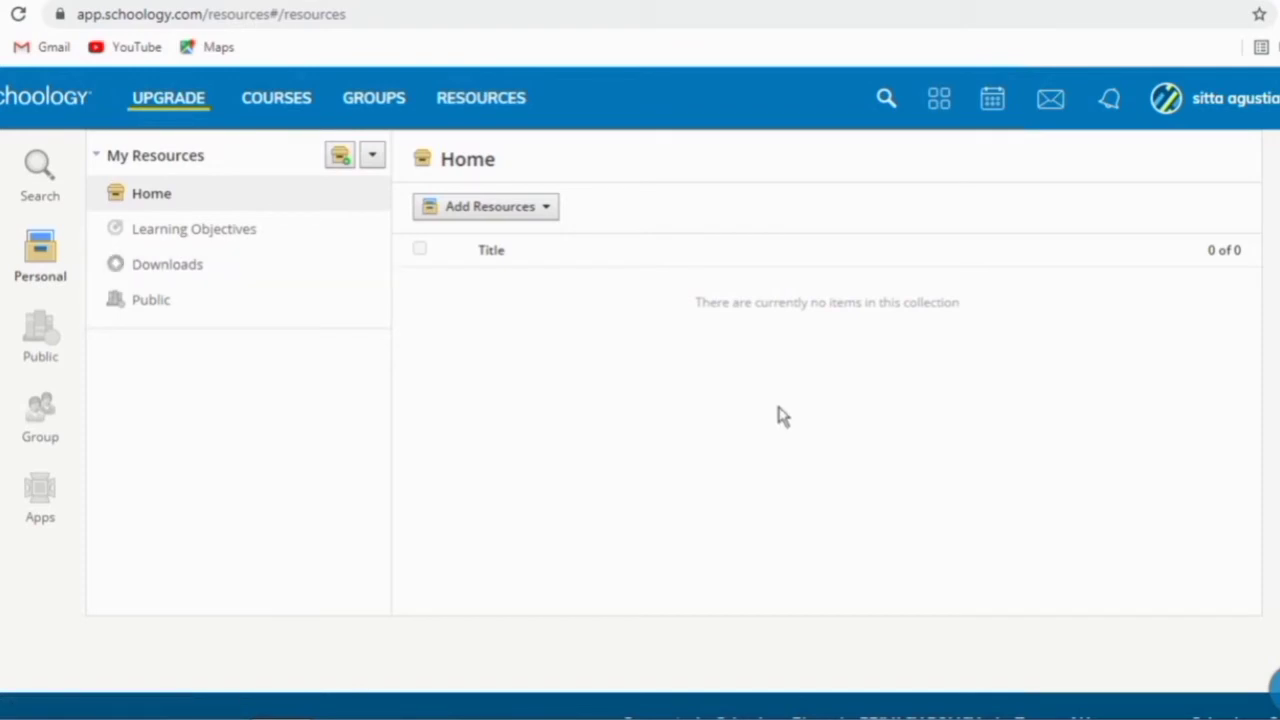
# Check the account's notifications, and open the account's own profile page
pyautogui.click(1109, 101)
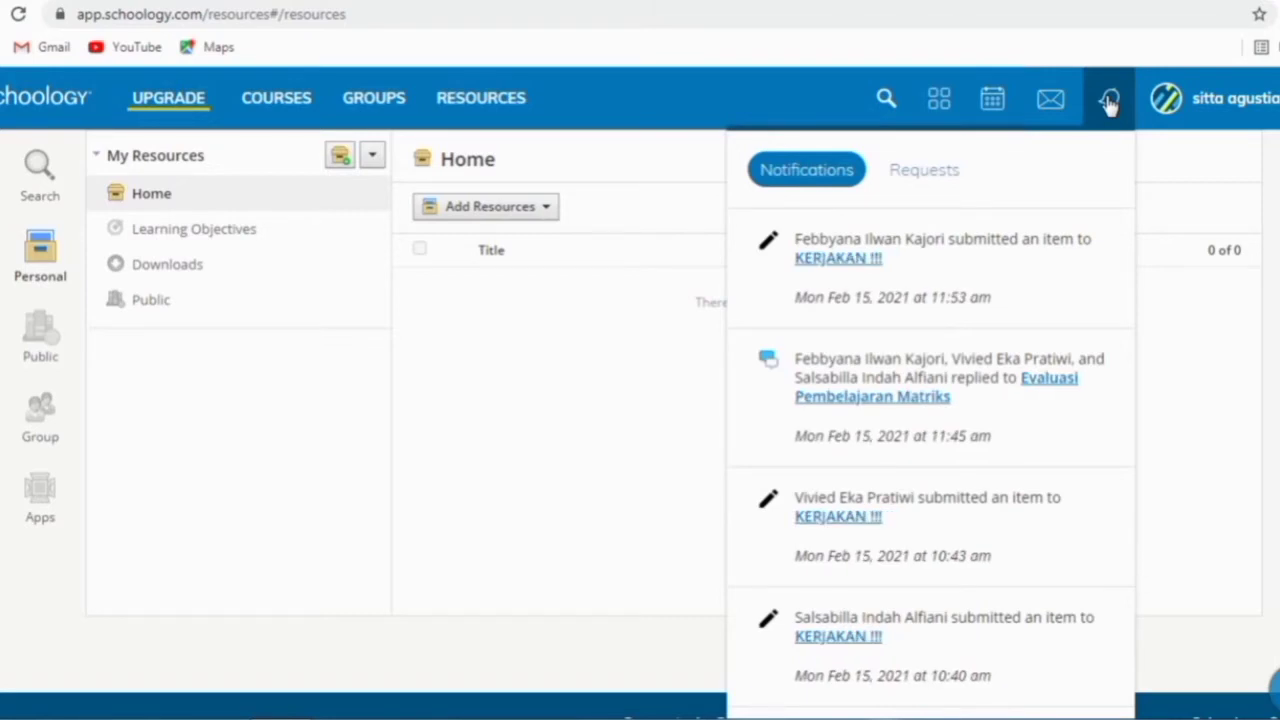
pyautogui.click(1109, 103)
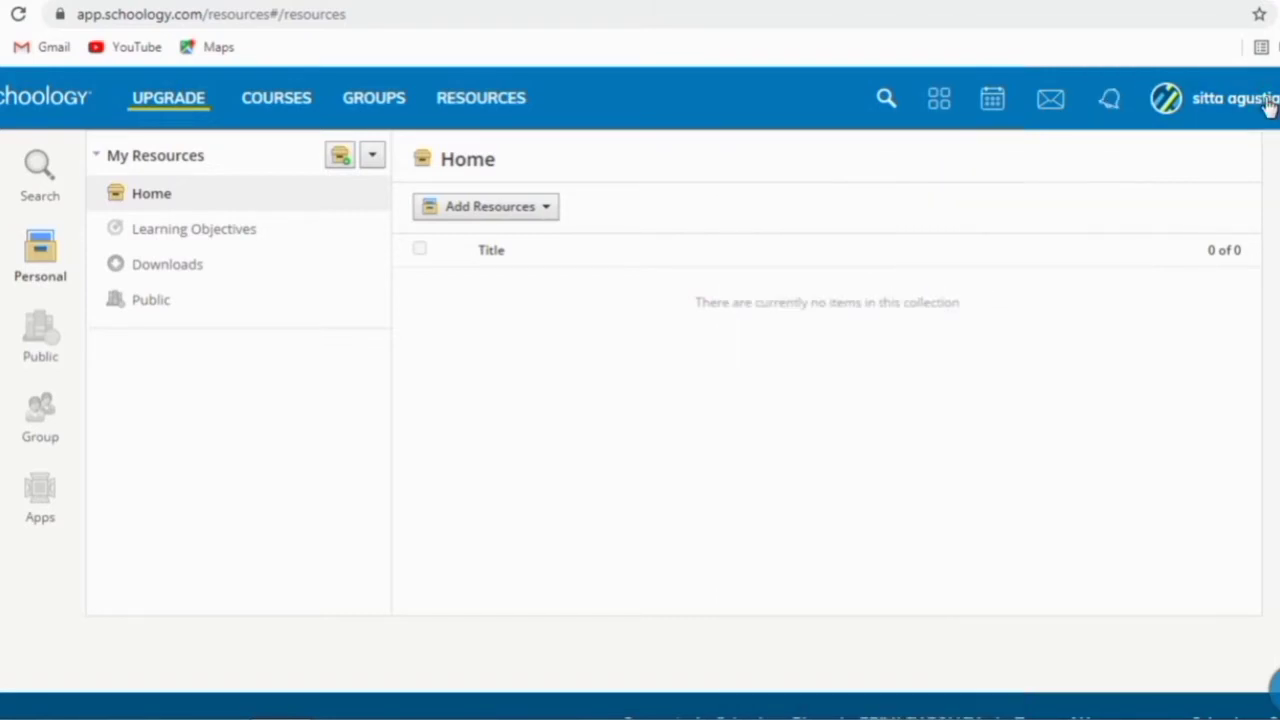
pyautogui.click(1268, 107)
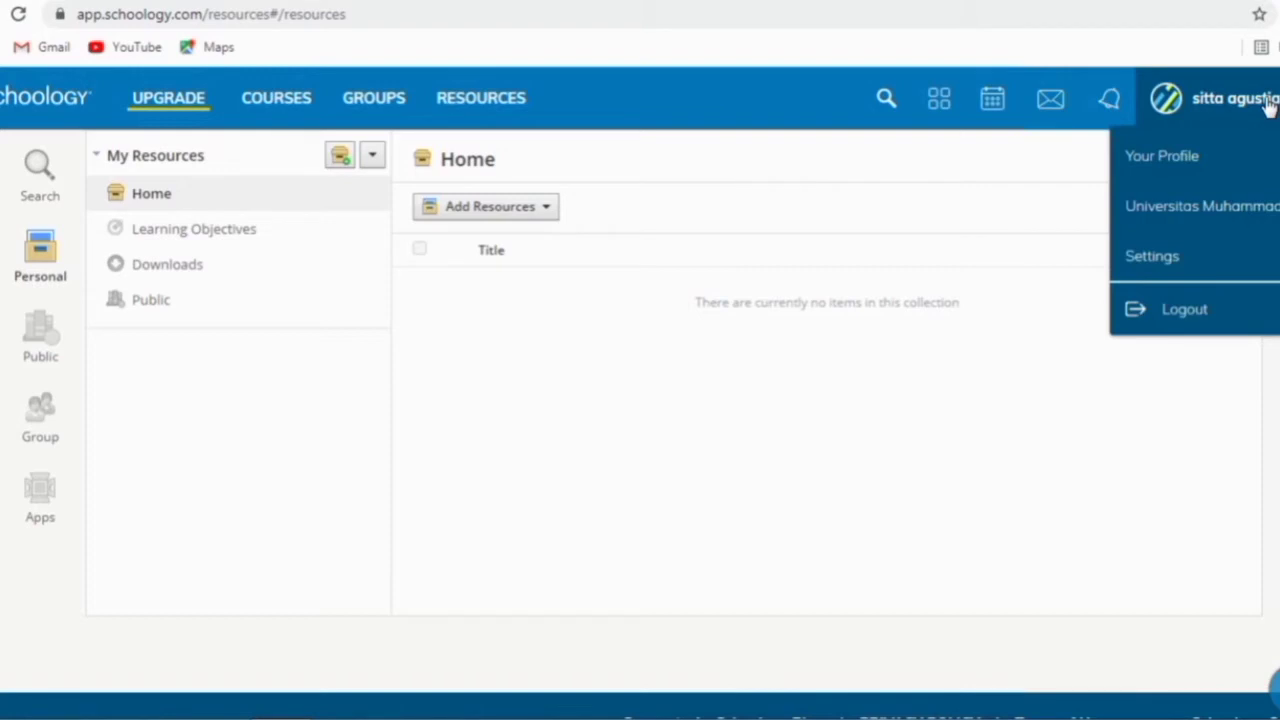
pyautogui.click(1256, 160)
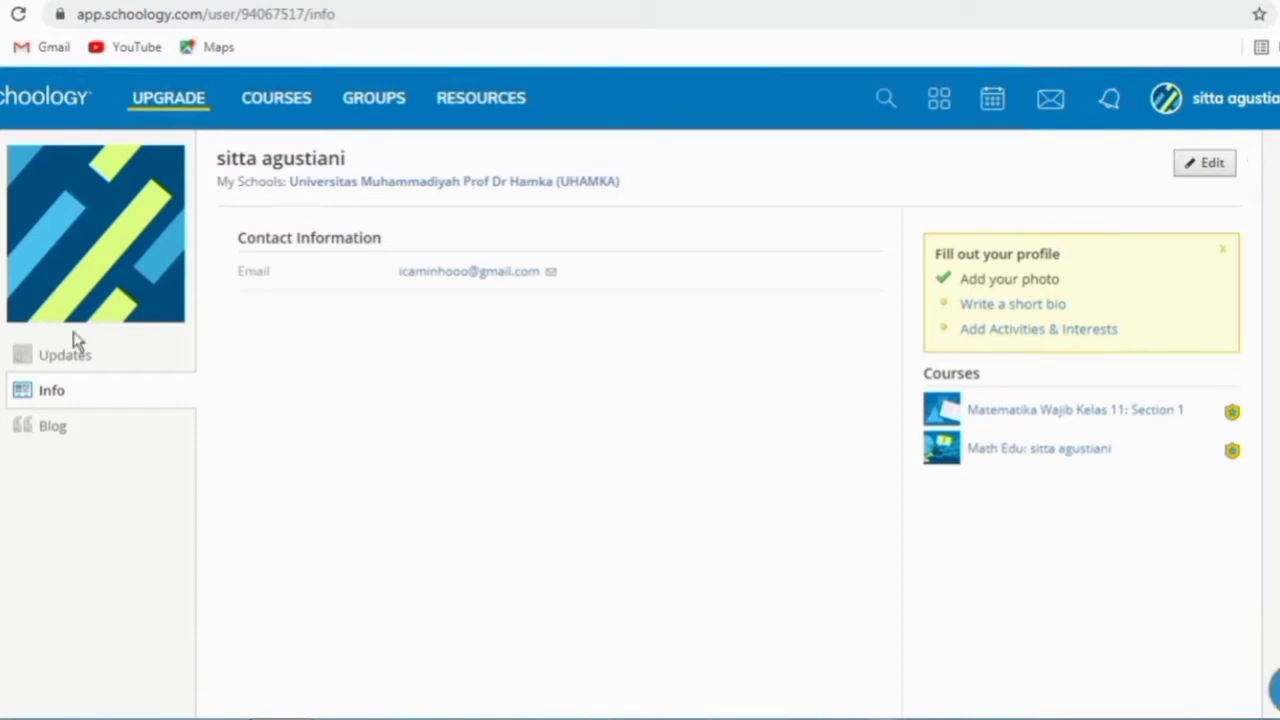
# Open the My Courses page and view the Join a Course form, closing it without entering an access code
pyautogui.click(244, 100)
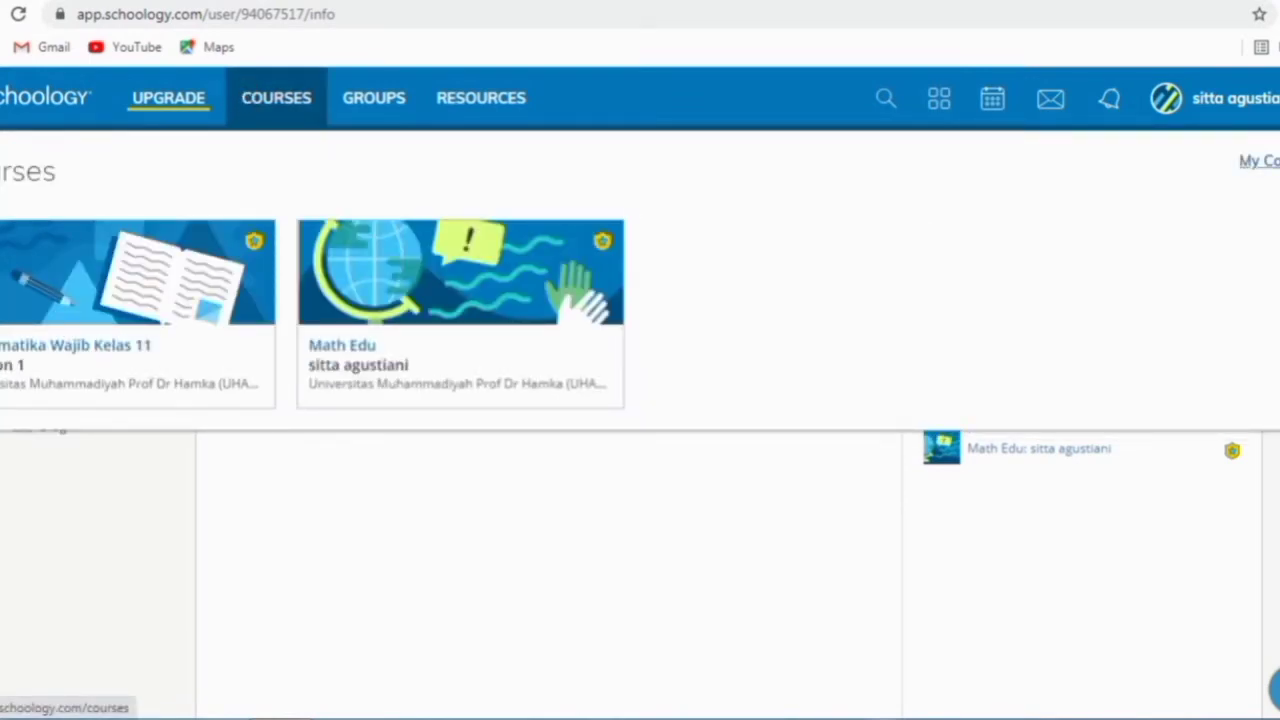
pyautogui.click(1260, 161)
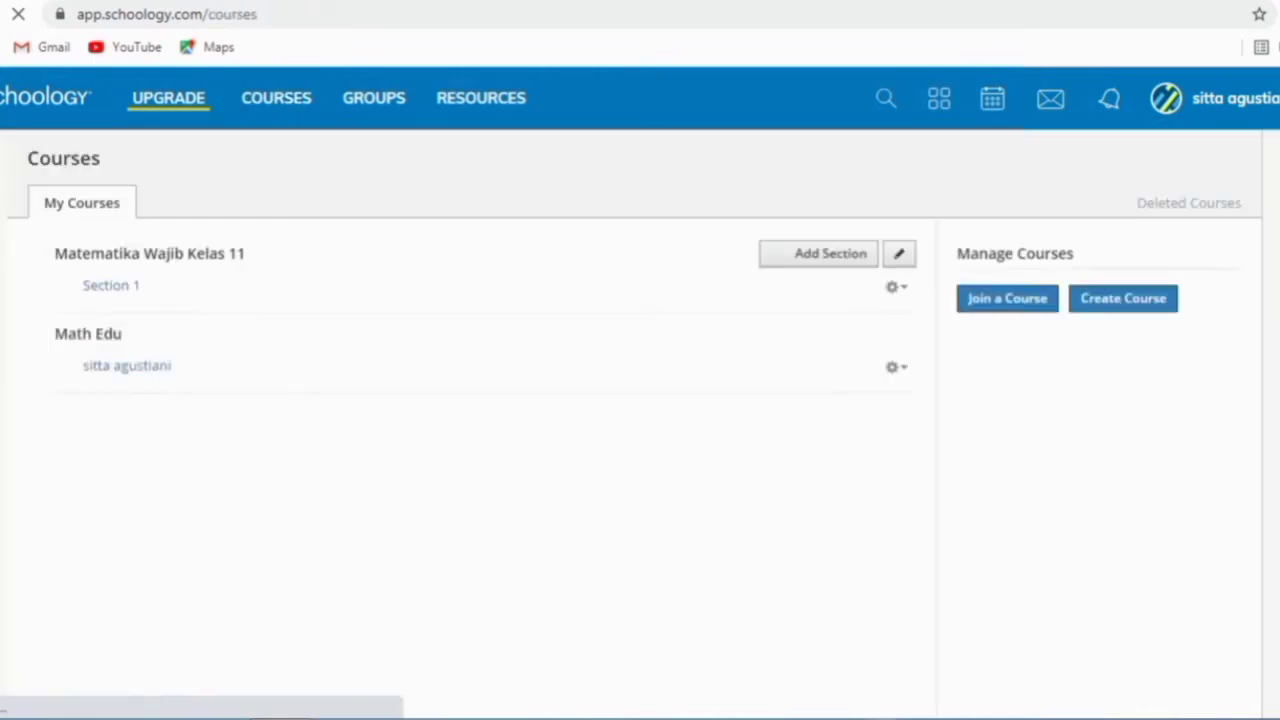
pyautogui.click(1006, 304)
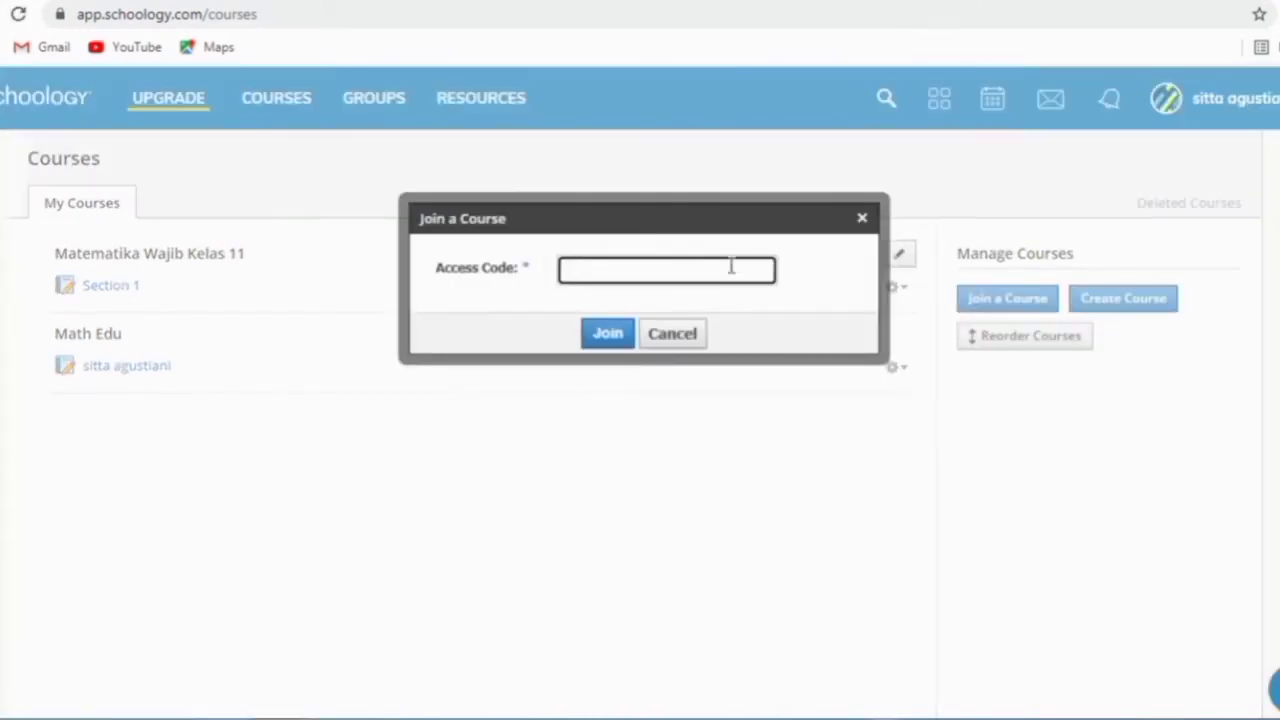
pyautogui.click(862, 218)
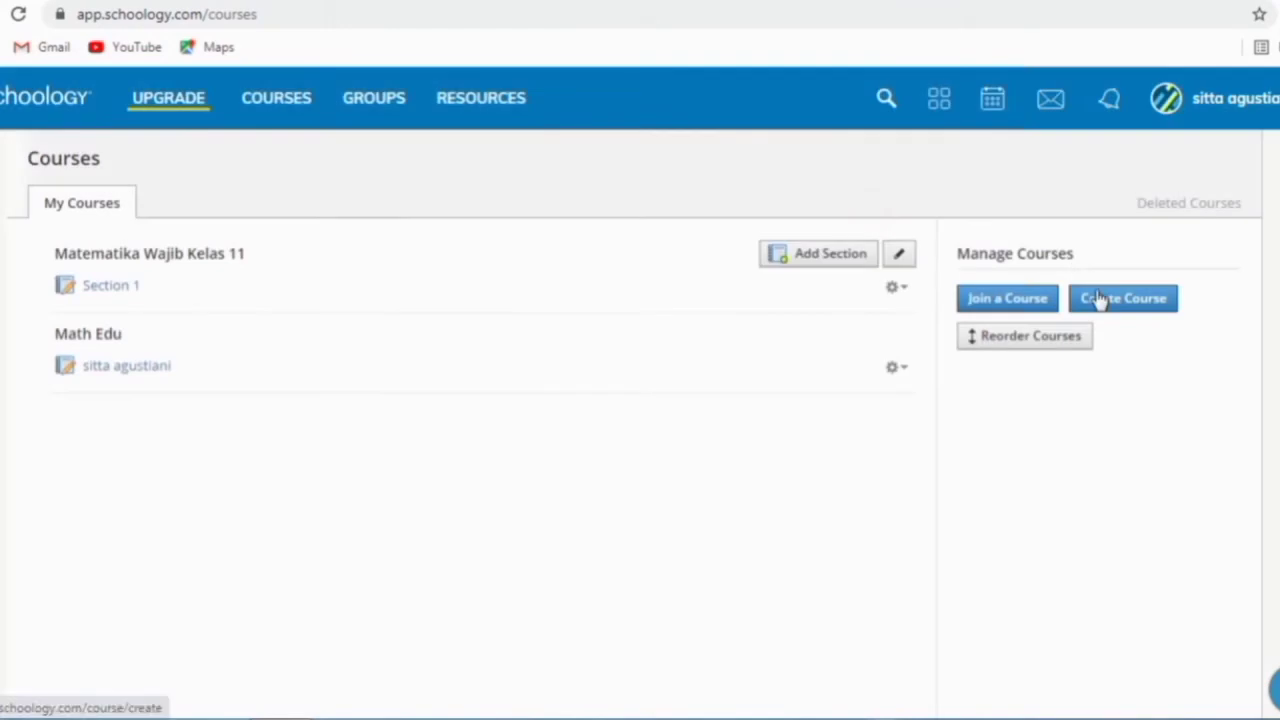
# View the blank Create Course form without creating a course, and open the existing Math Edu course
pyautogui.click(1097, 297)
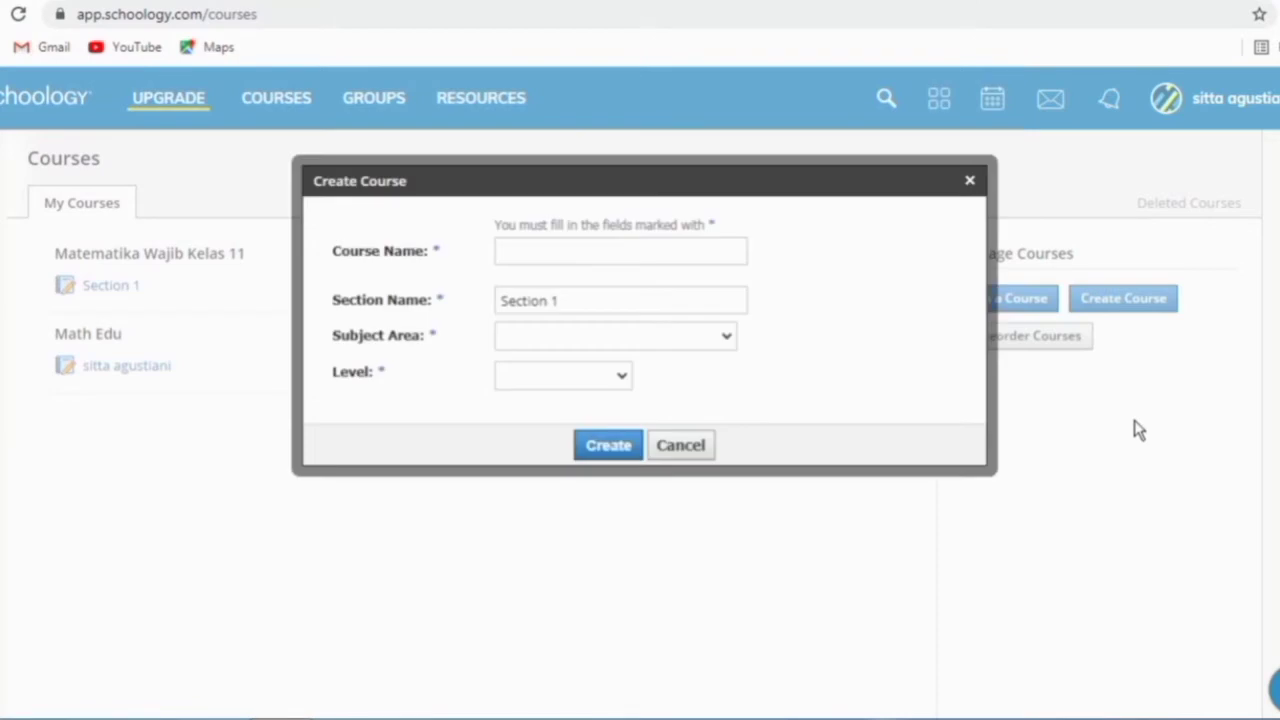
pyautogui.click(620, 251)
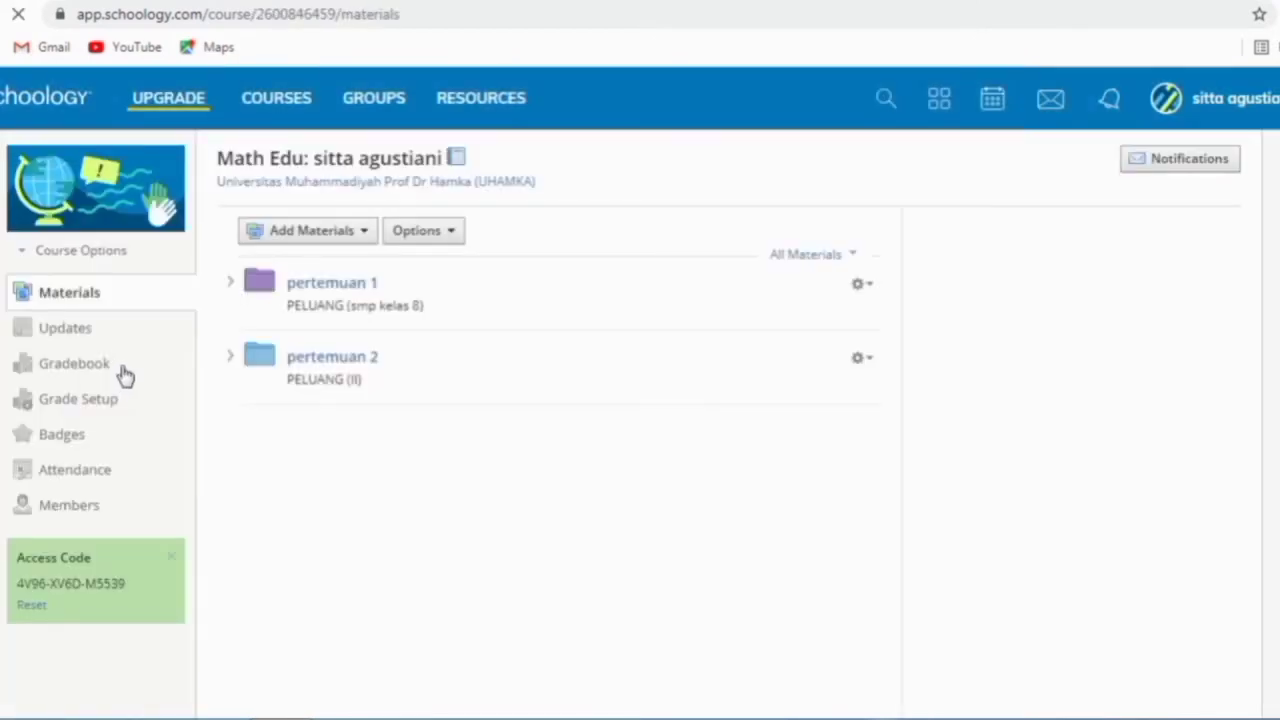
# Review the Course Options available for the Math Edu course, from View Course As to Recycle Bin
pyautogui.click(50, 252)
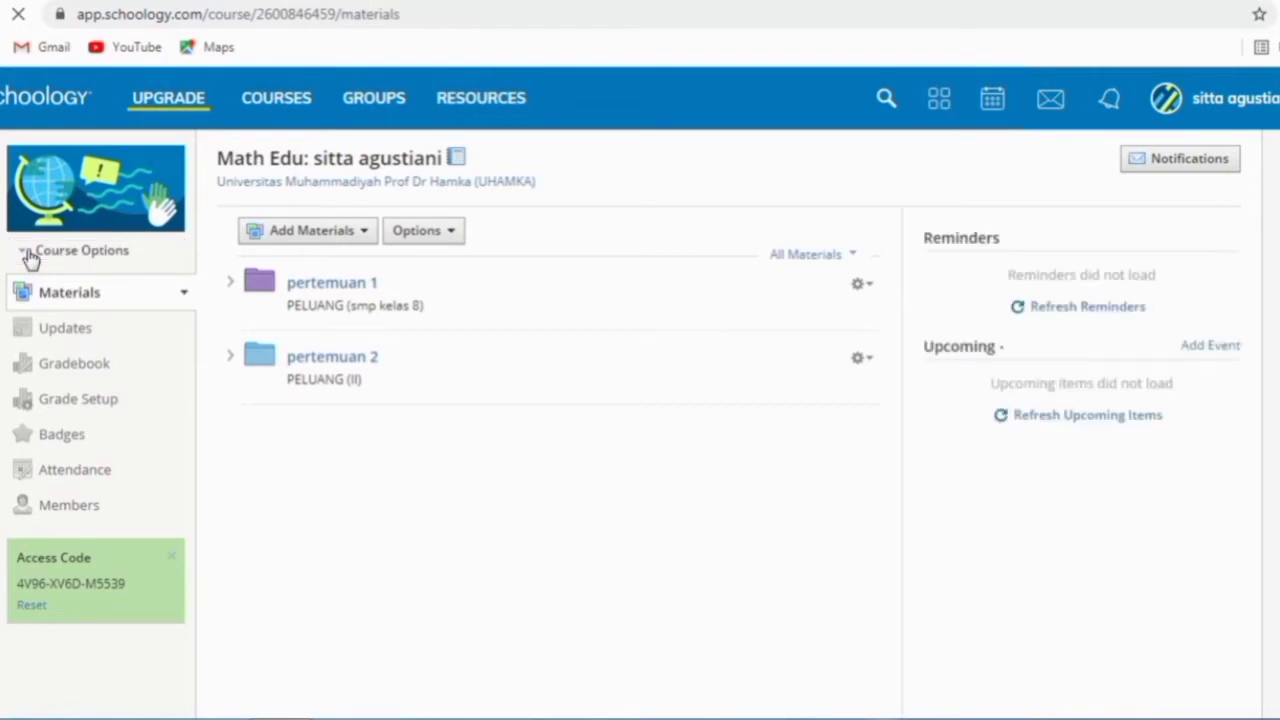
pyautogui.click(30, 256)
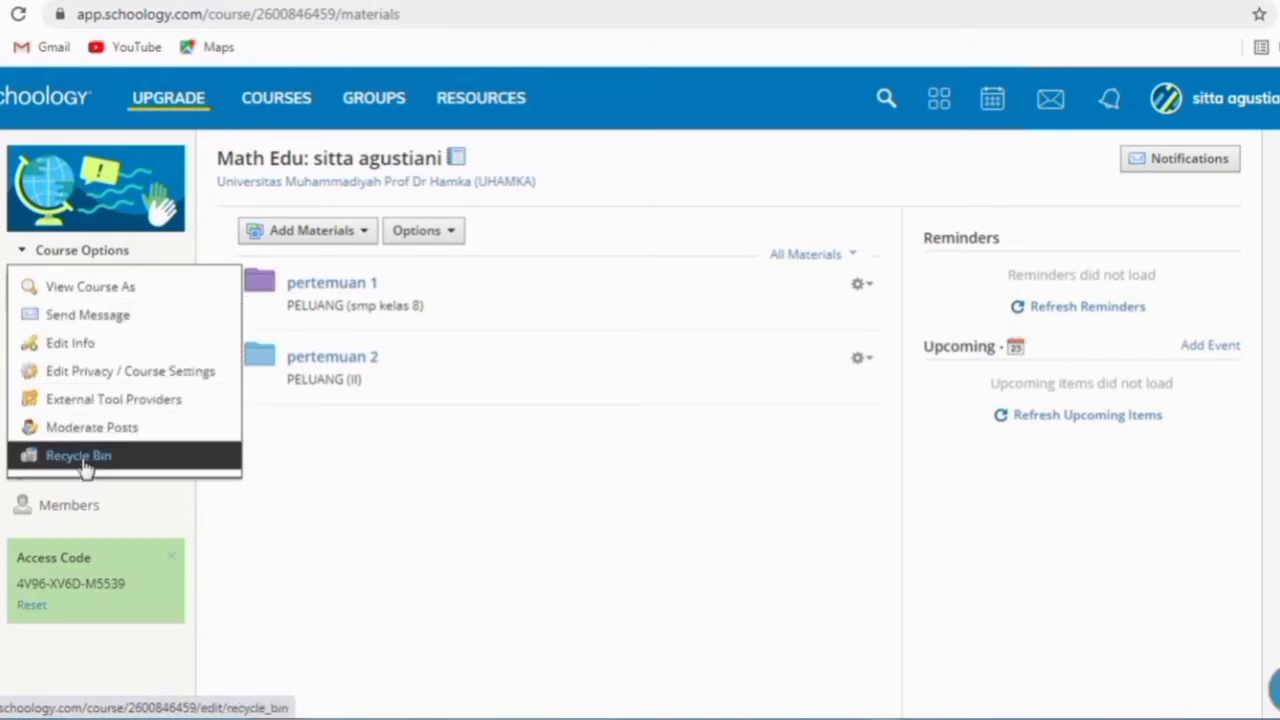
pyautogui.click(88, 252)
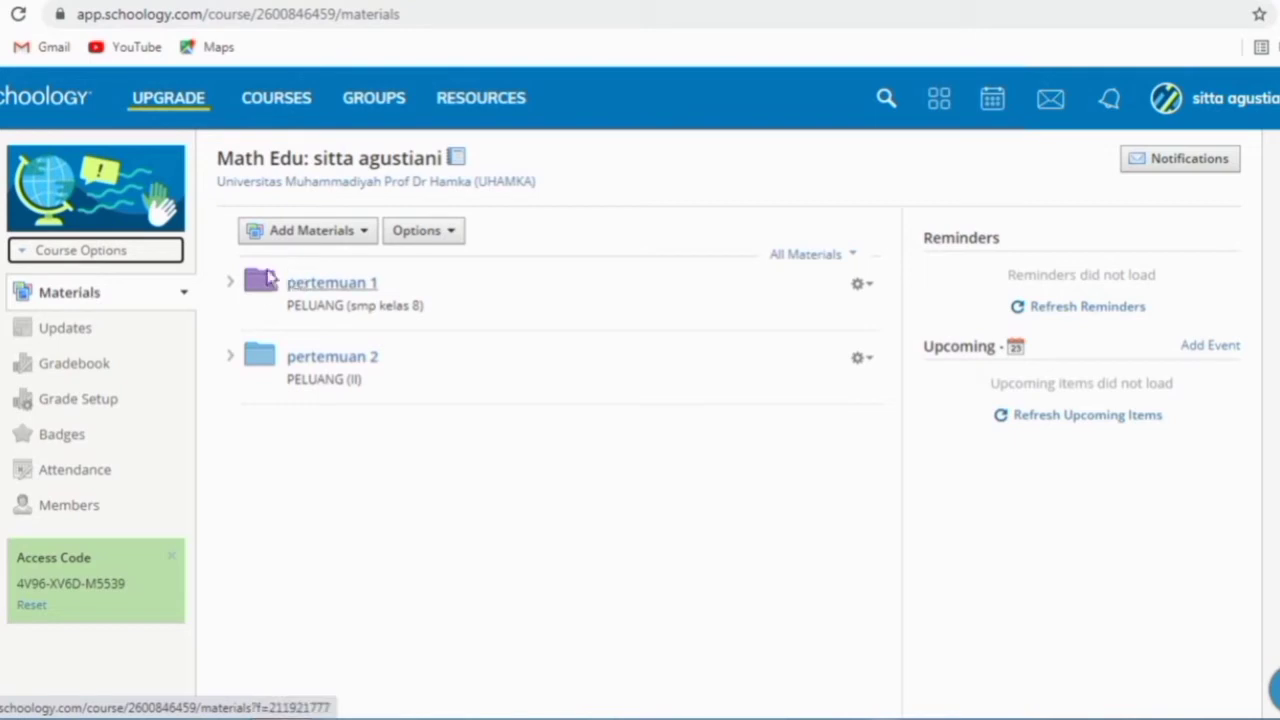
# Review the material types that can be added to the Math Edu course and the option for saving the course to resources
pyautogui.click(353, 243)
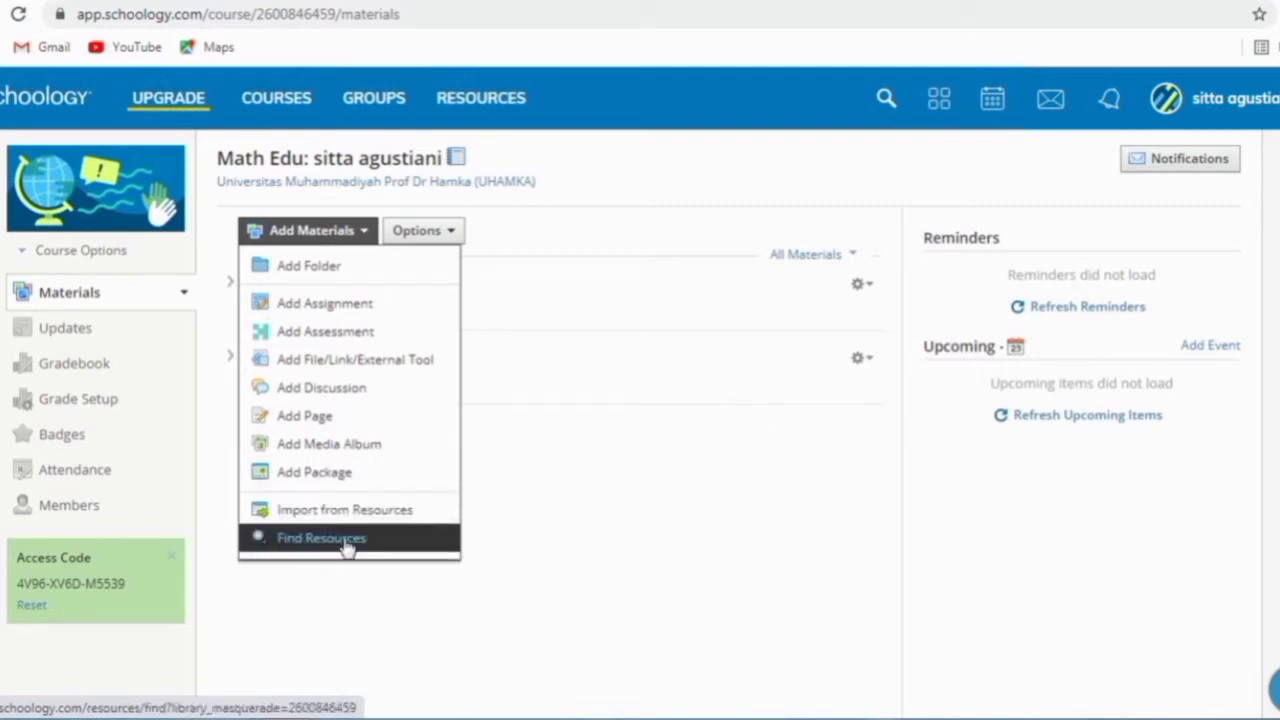
pyautogui.click(364, 228)
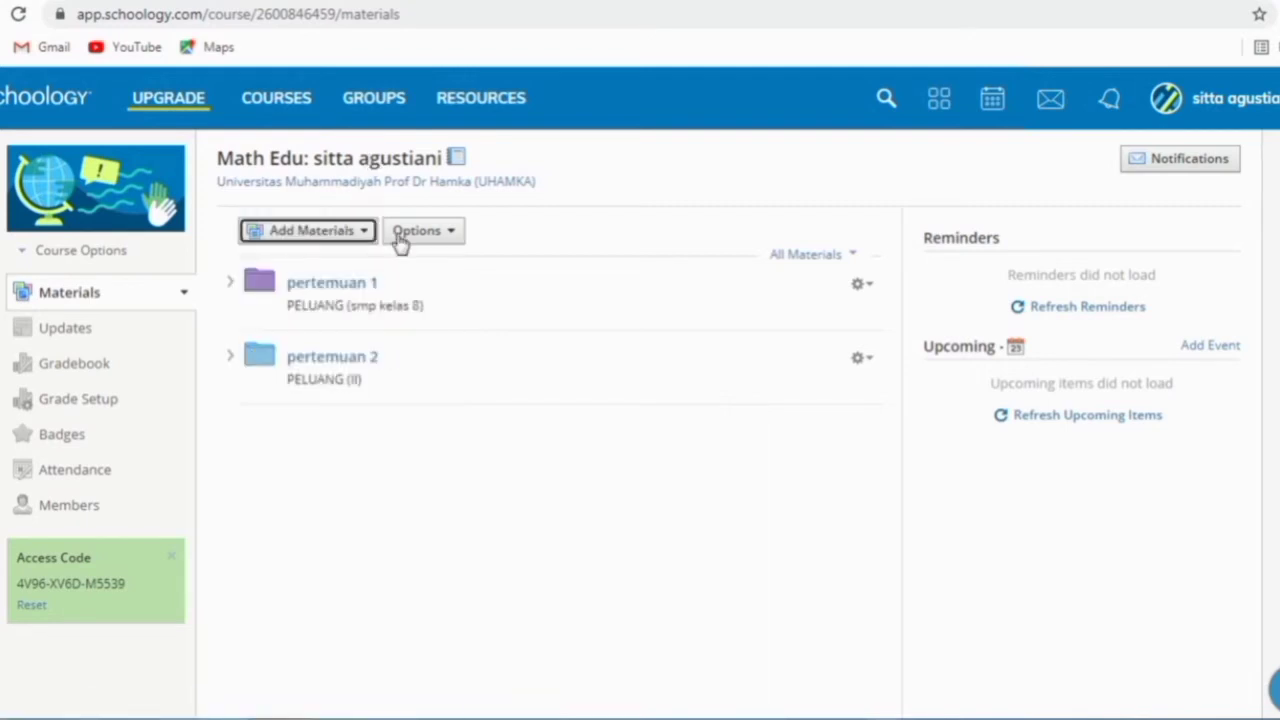
pyautogui.click(400, 240)
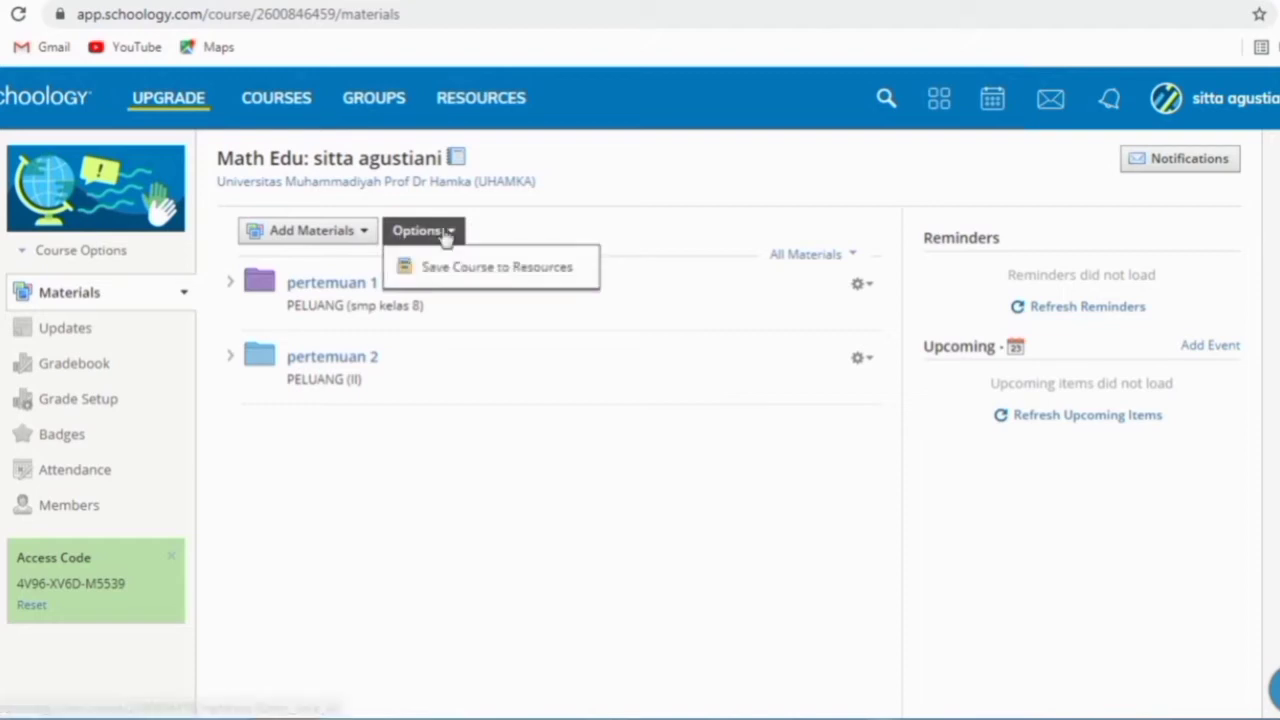
pyautogui.click(447, 236)
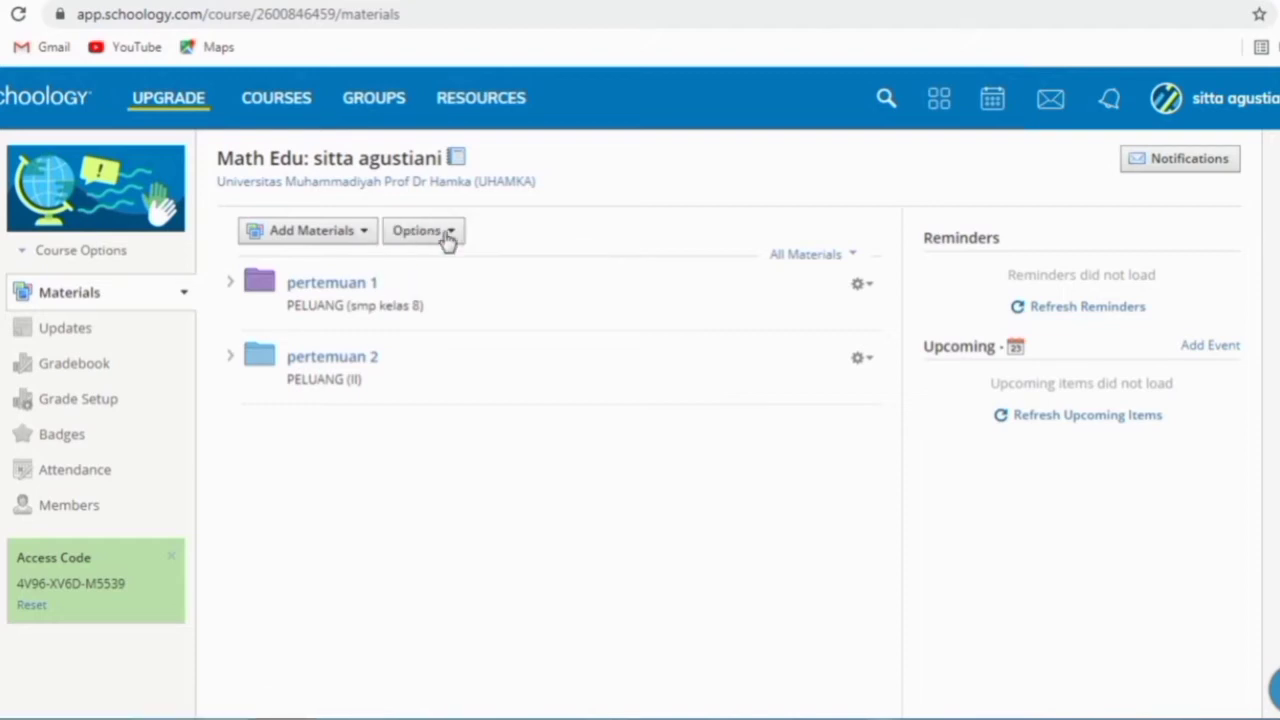
# Open the pertemuan 1 folder and examine its materials, from the attendance discussion down to PELUANG.docx
pyautogui.click(296, 289)
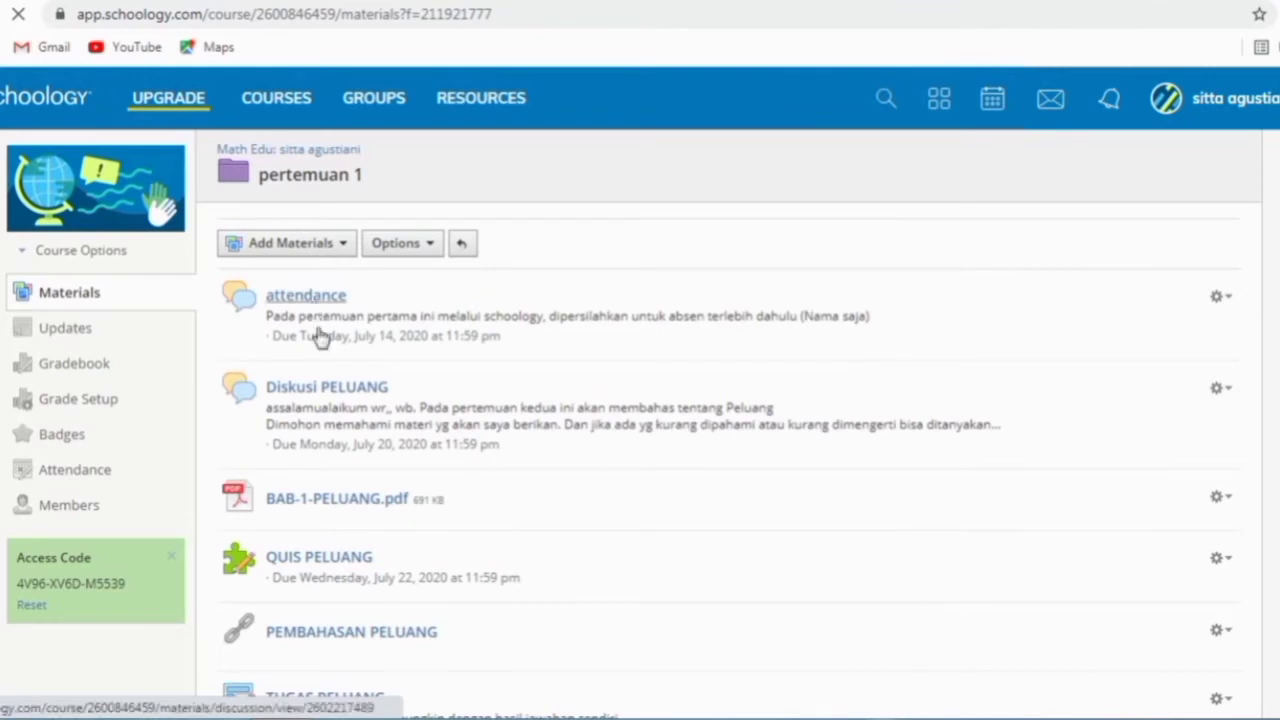
pyautogui.scroll(-1, 320, 337)
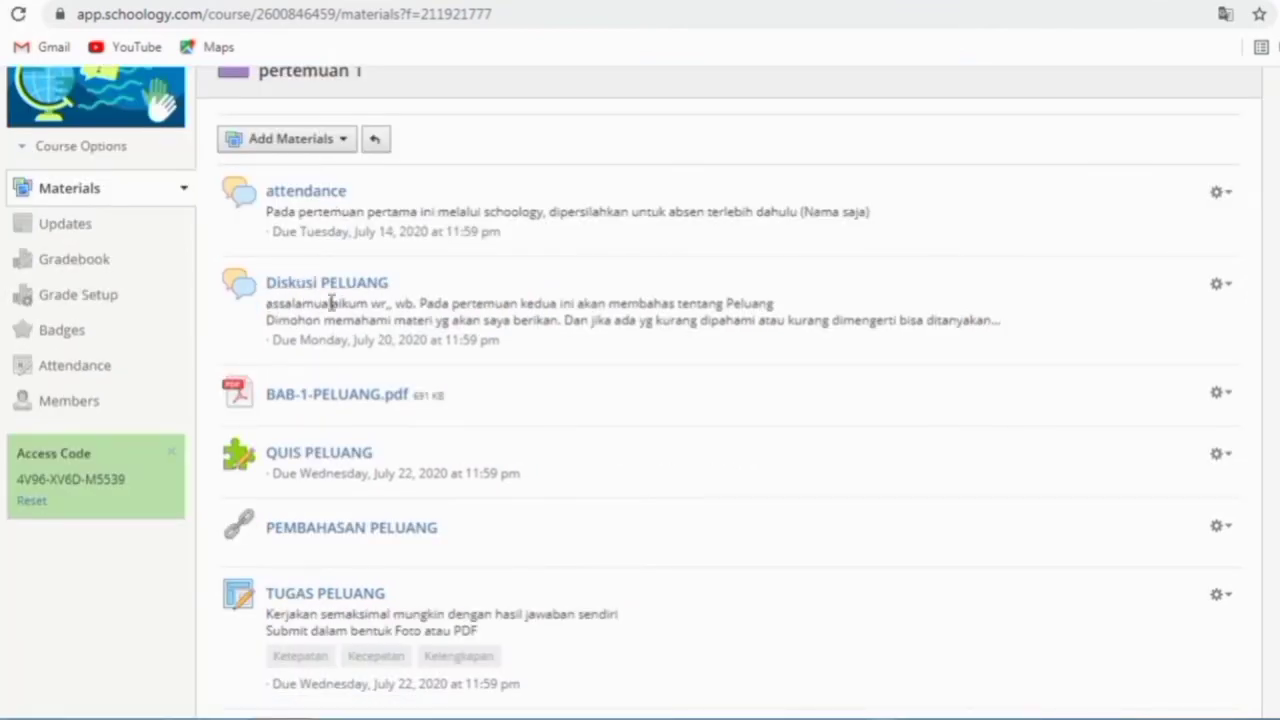
pyautogui.click(328, 140)
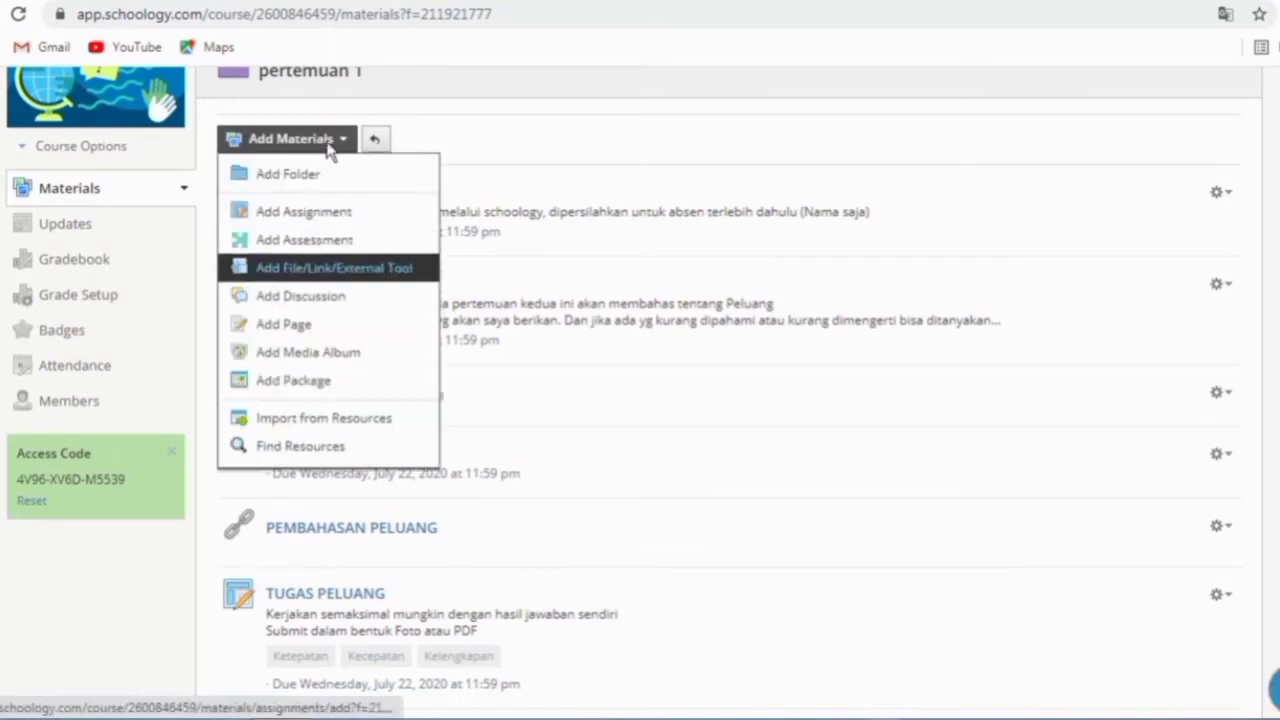
pyautogui.click(330, 138)
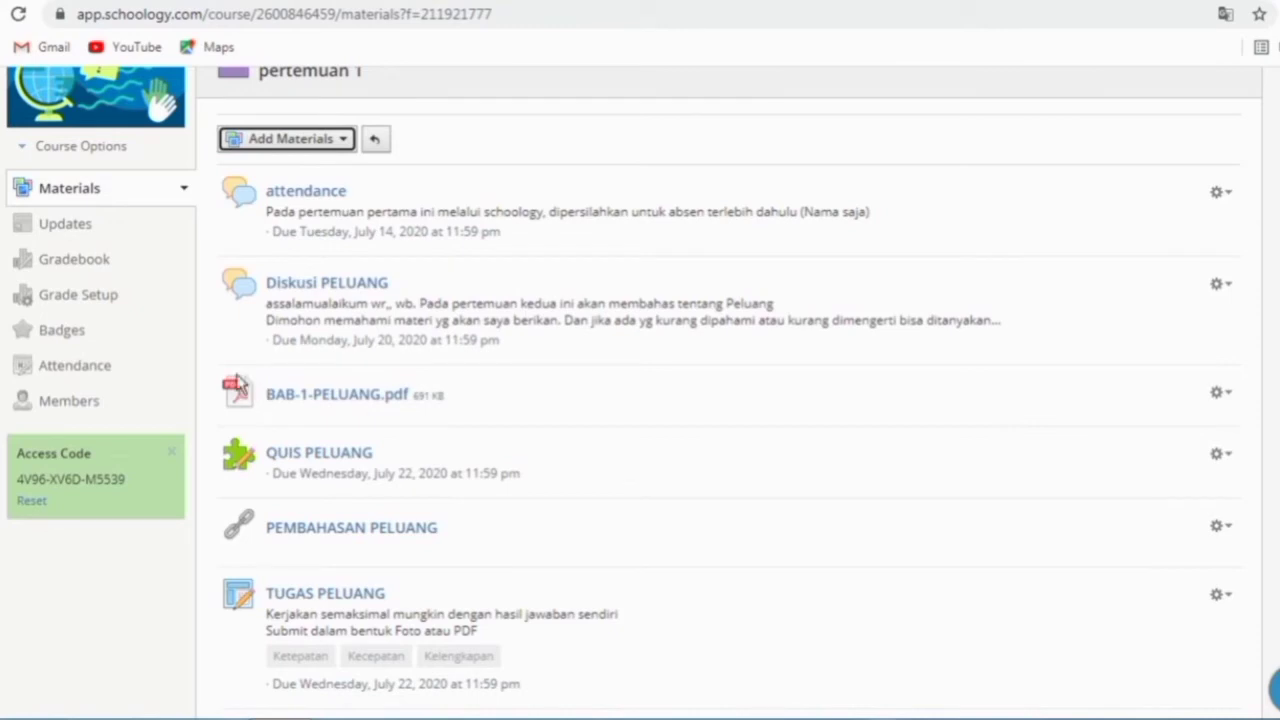
pyautogui.scroll(-1, 365, 415)
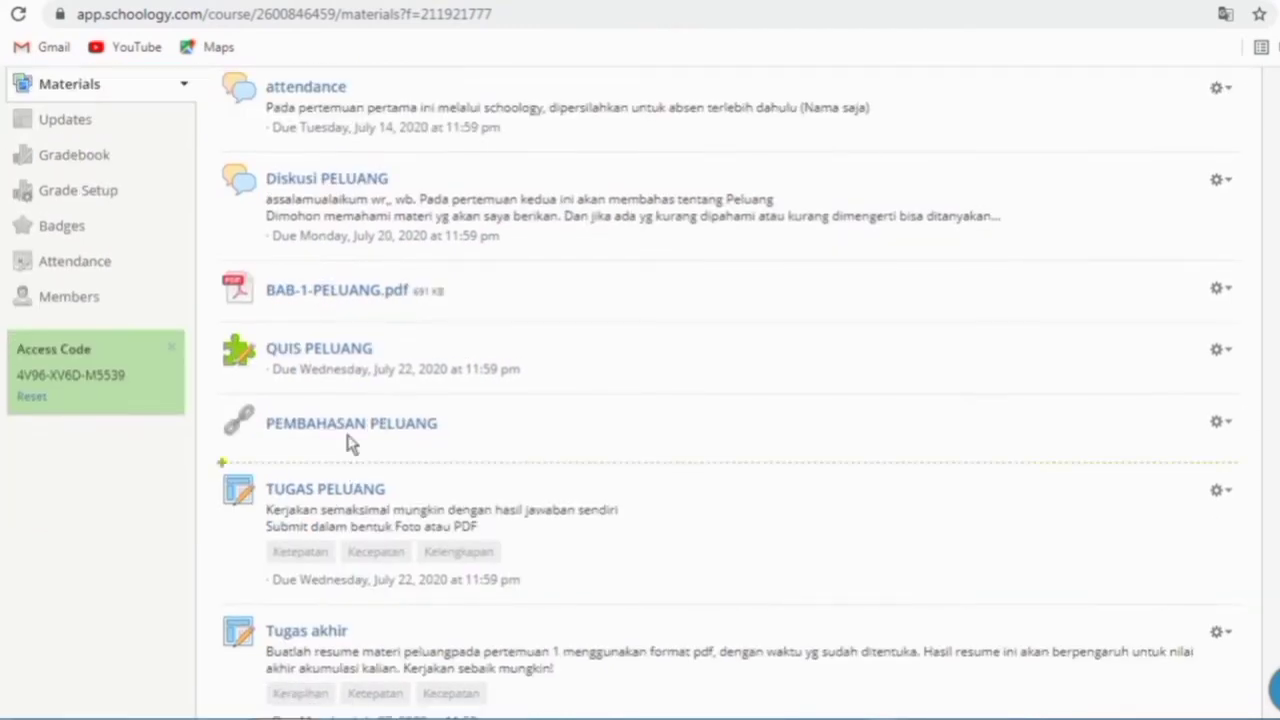
pyautogui.scroll(-2, 371, 434)
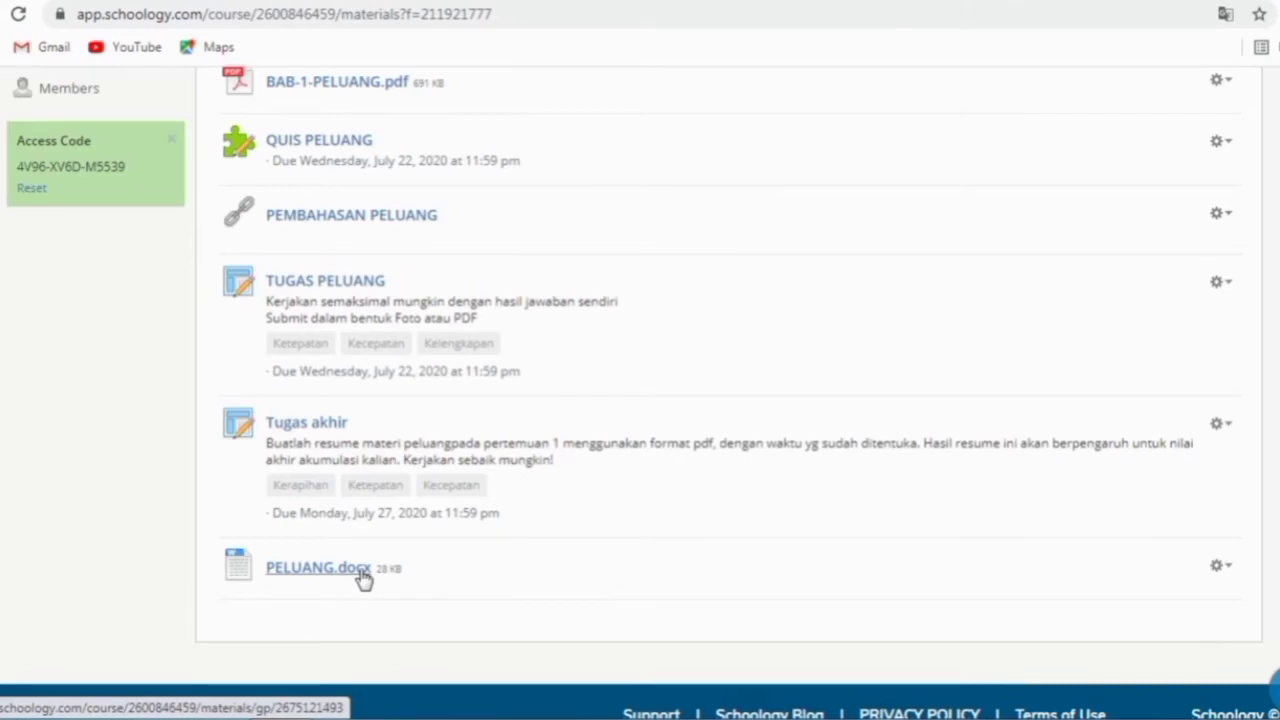
pyautogui.scroll(3, 363, 575)
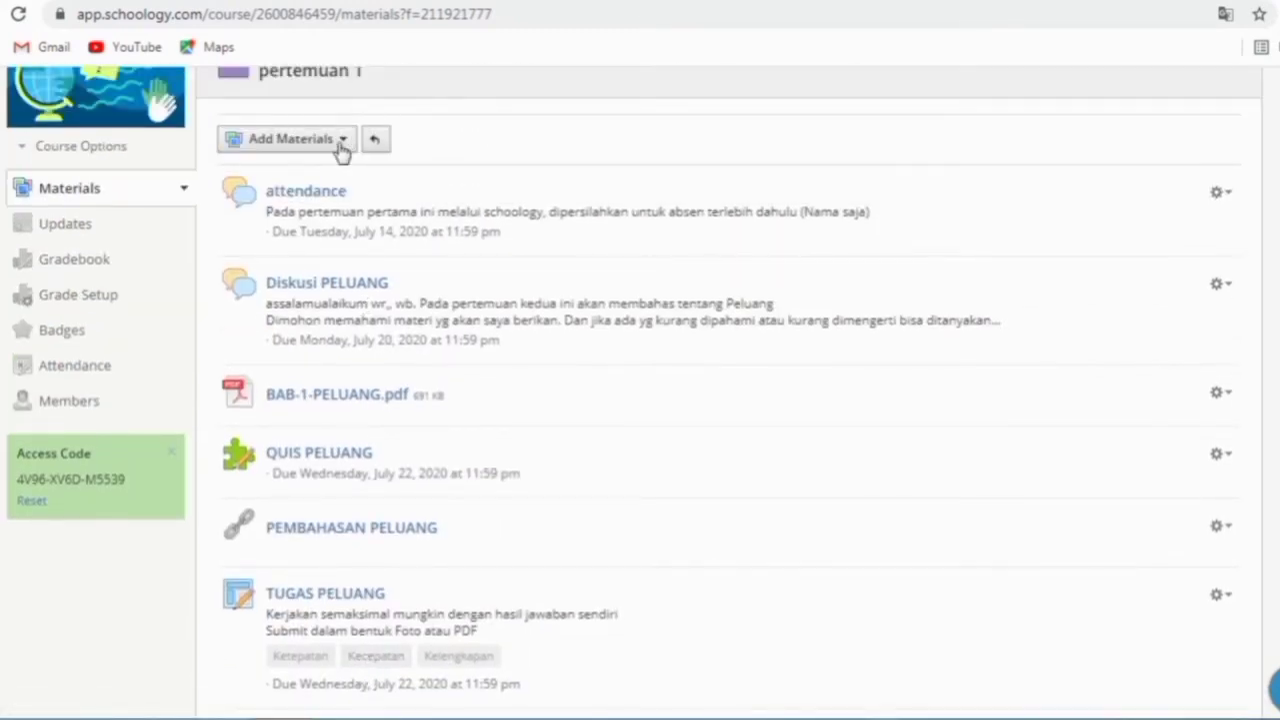
# Review the material types that can be added to the pertemuan 1 folder, and open its attendance discussion
pyautogui.click(341, 142)
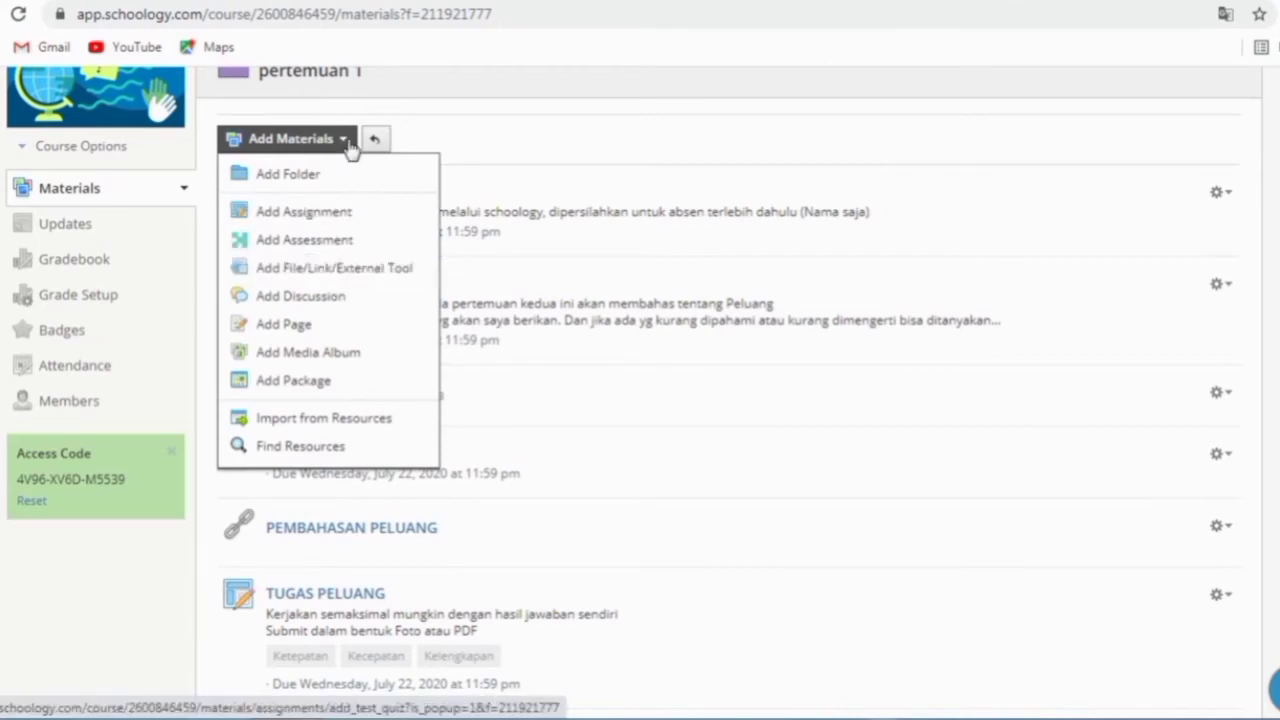
pyautogui.press('Escape')
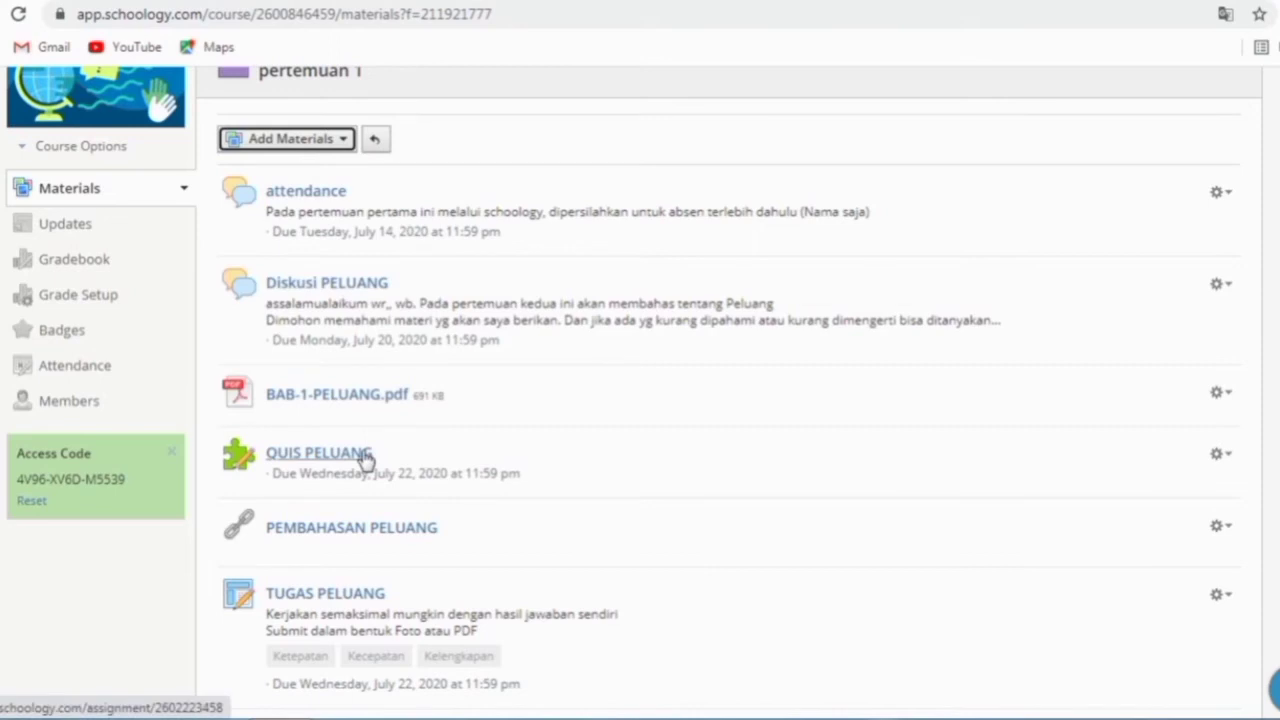
pyautogui.click(343, 141)
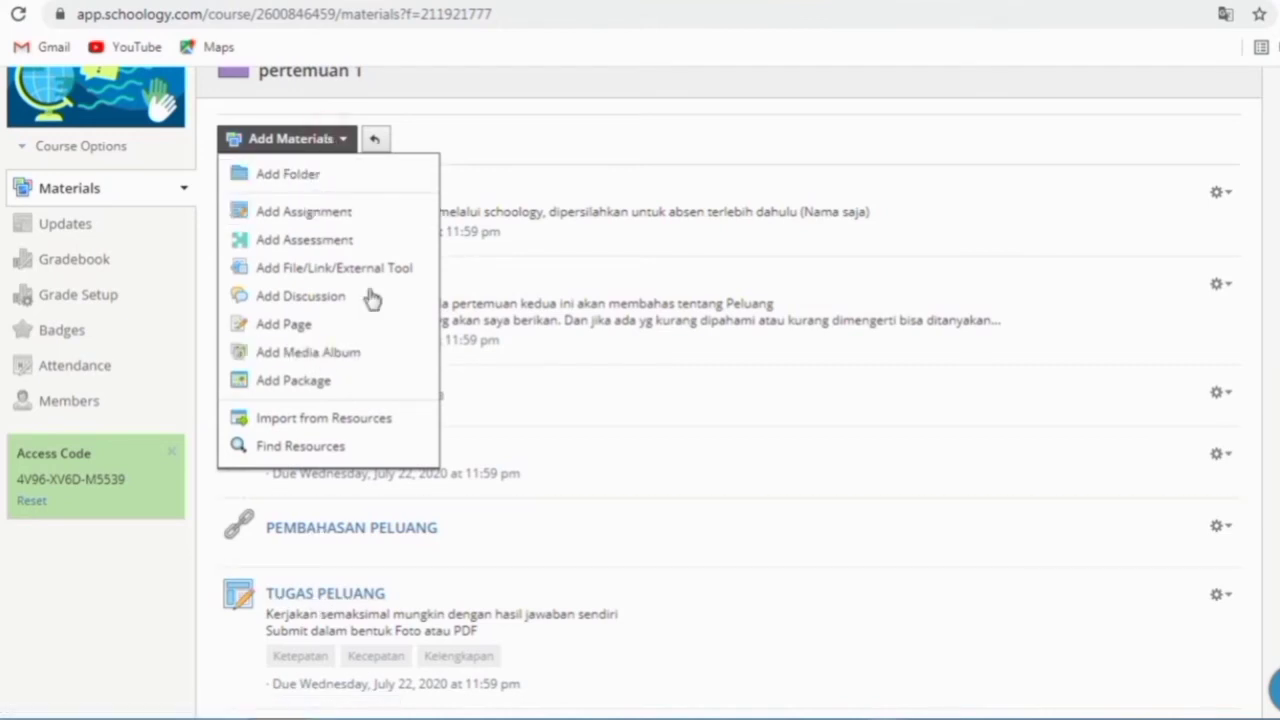
pyautogui.scroll(-3, 405, 445)
pyautogui.scroll(4, 409, 531)
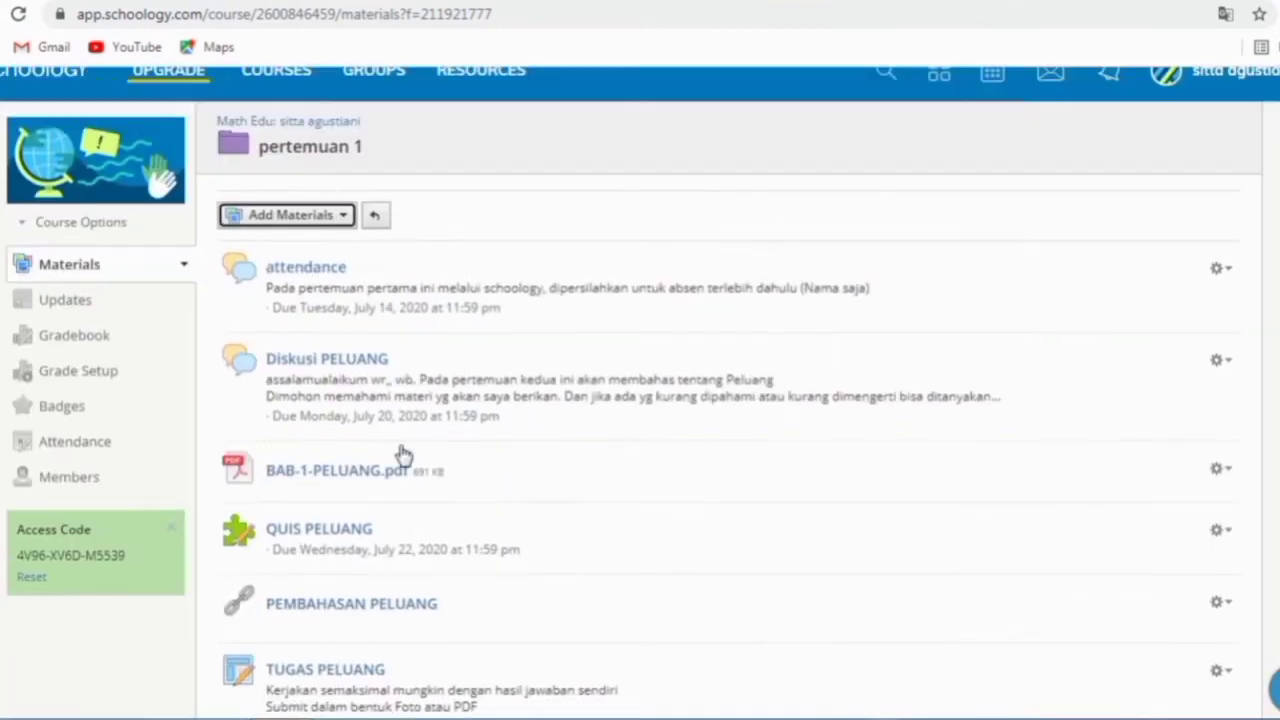
pyautogui.click(338, 272)
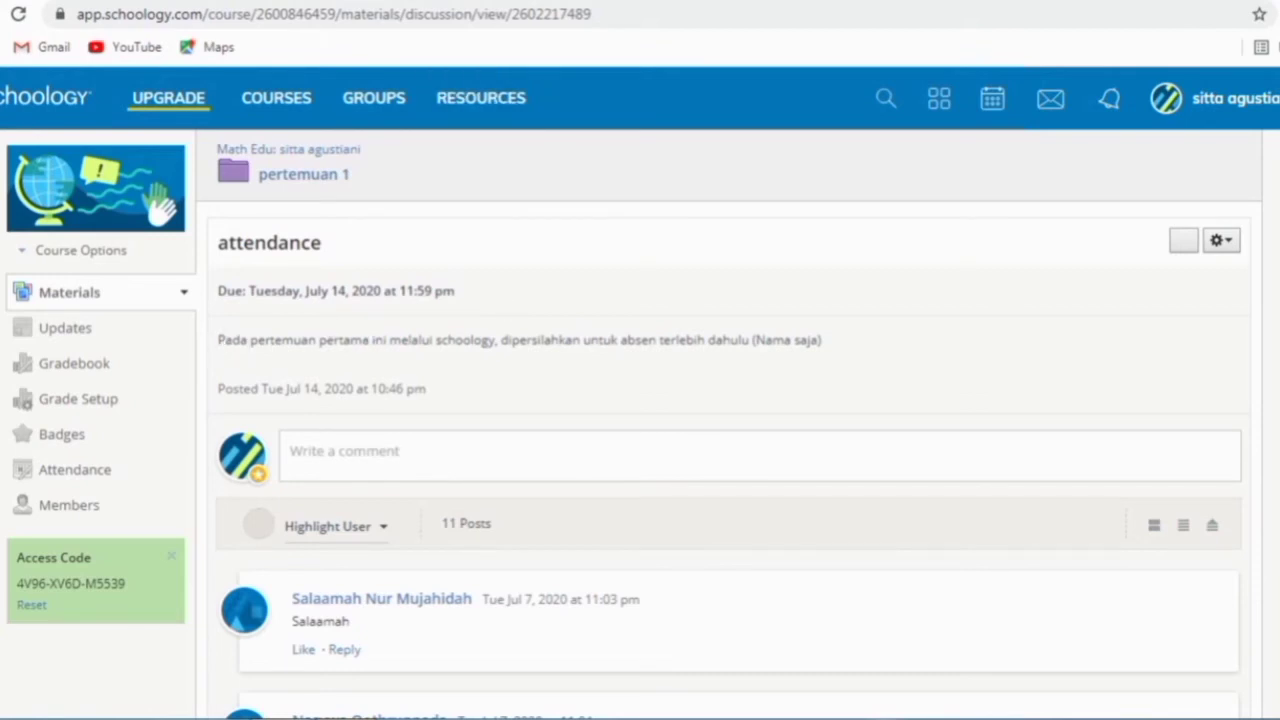
# Read through the replies in the attendance discussion, and look over the student results of QUIS PELUANG
pyautogui.scroll(-6, 640, 400)
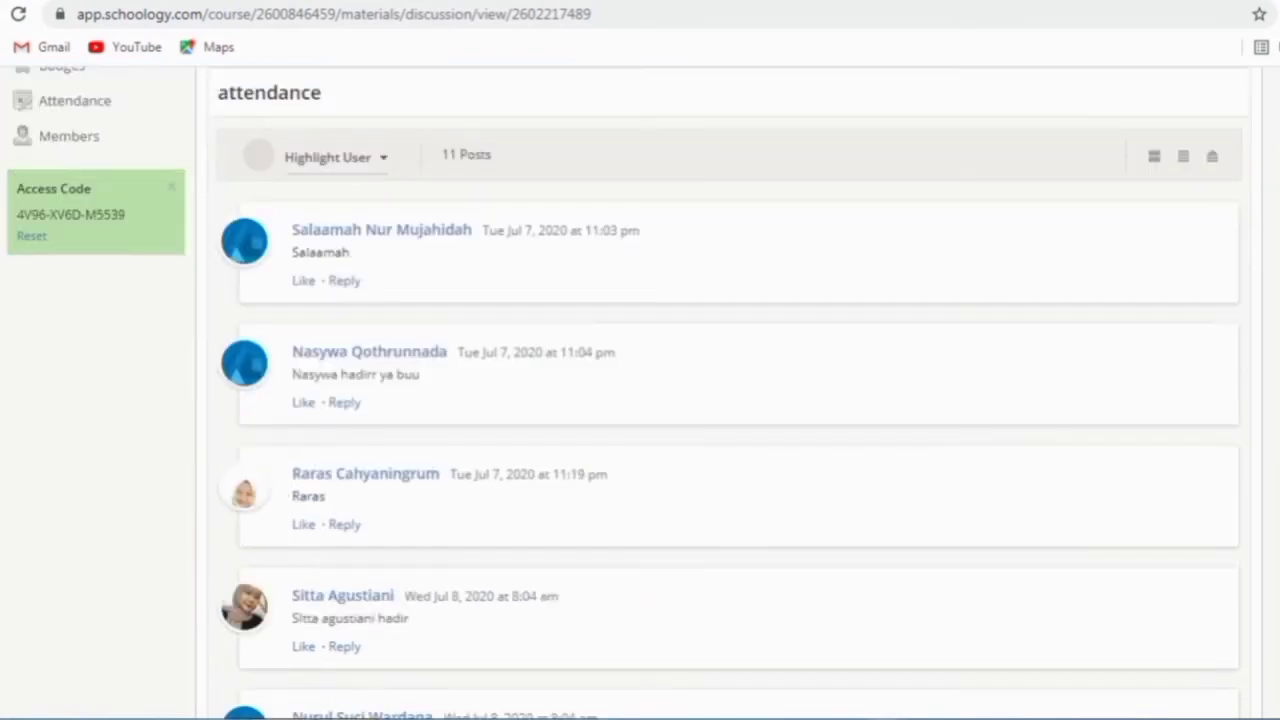
pyautogui.scroll(-2, 640, 400)
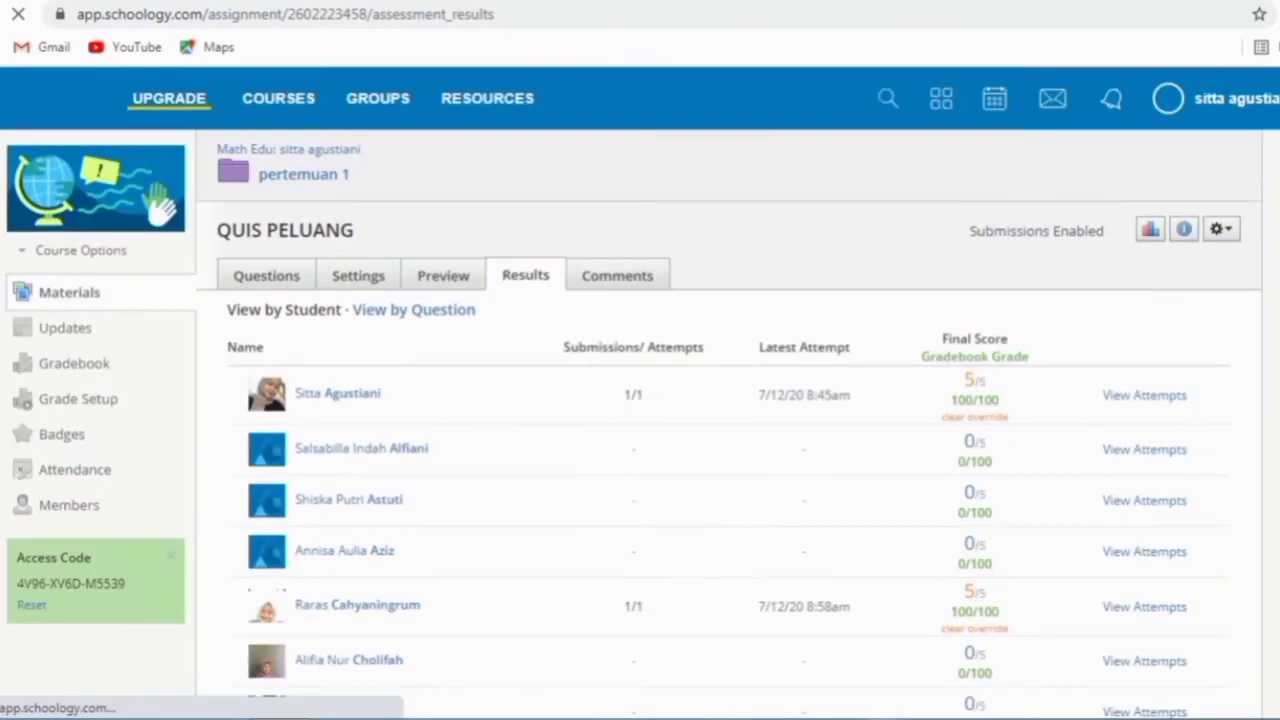
pyautogui.scroll(-10, 640, 400)
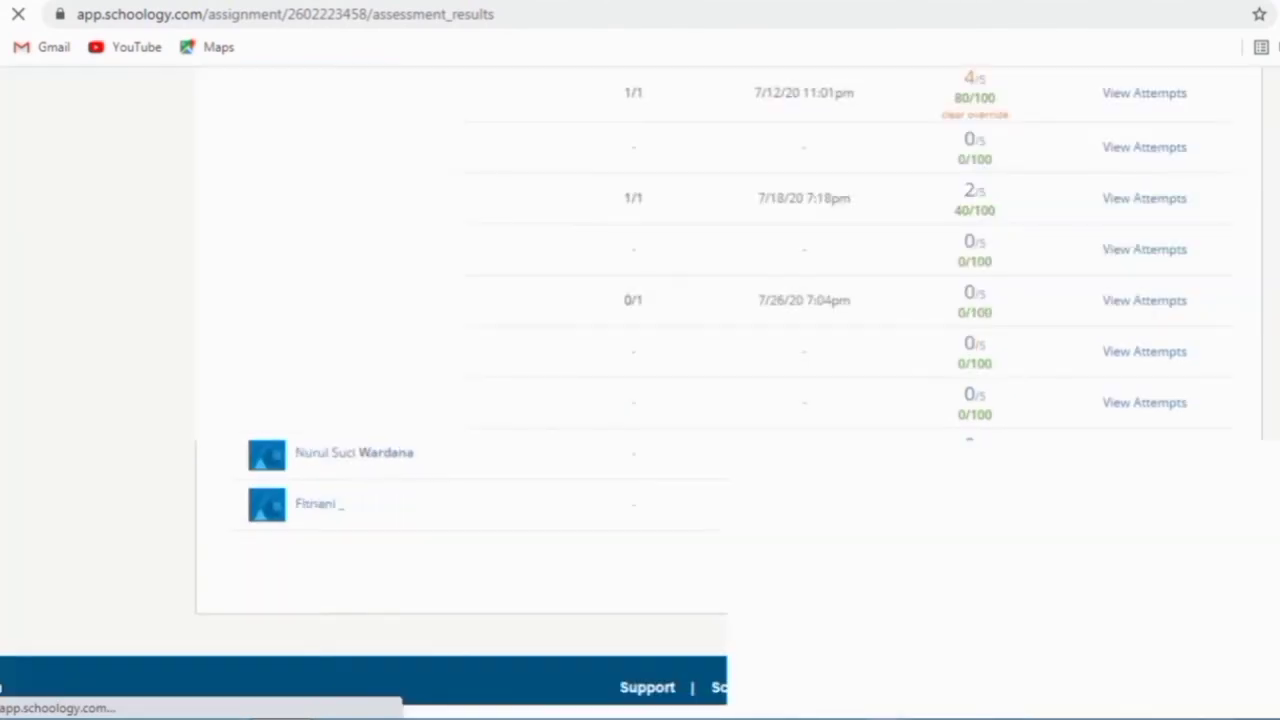
pyautogui.scroll(10, 640, 400)
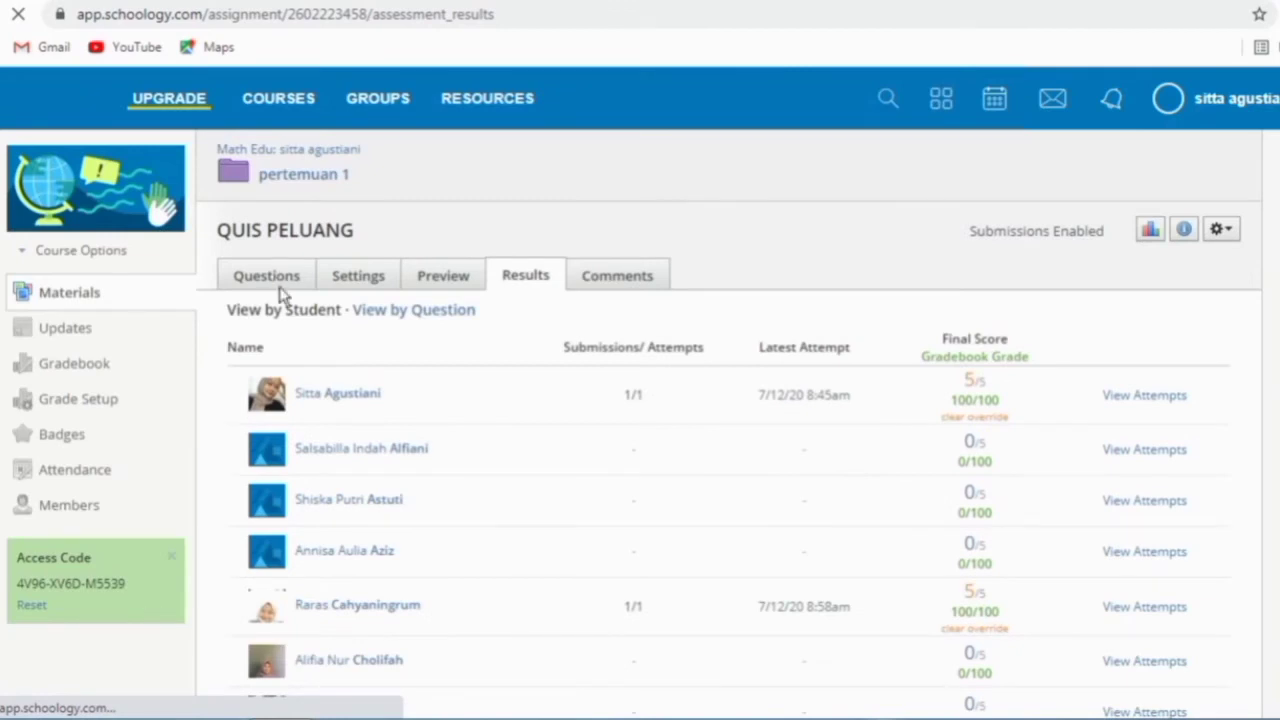
# Examine all the questions of QUIS PELUANG, including their question types and point values
pyautogui.click(308, 276)
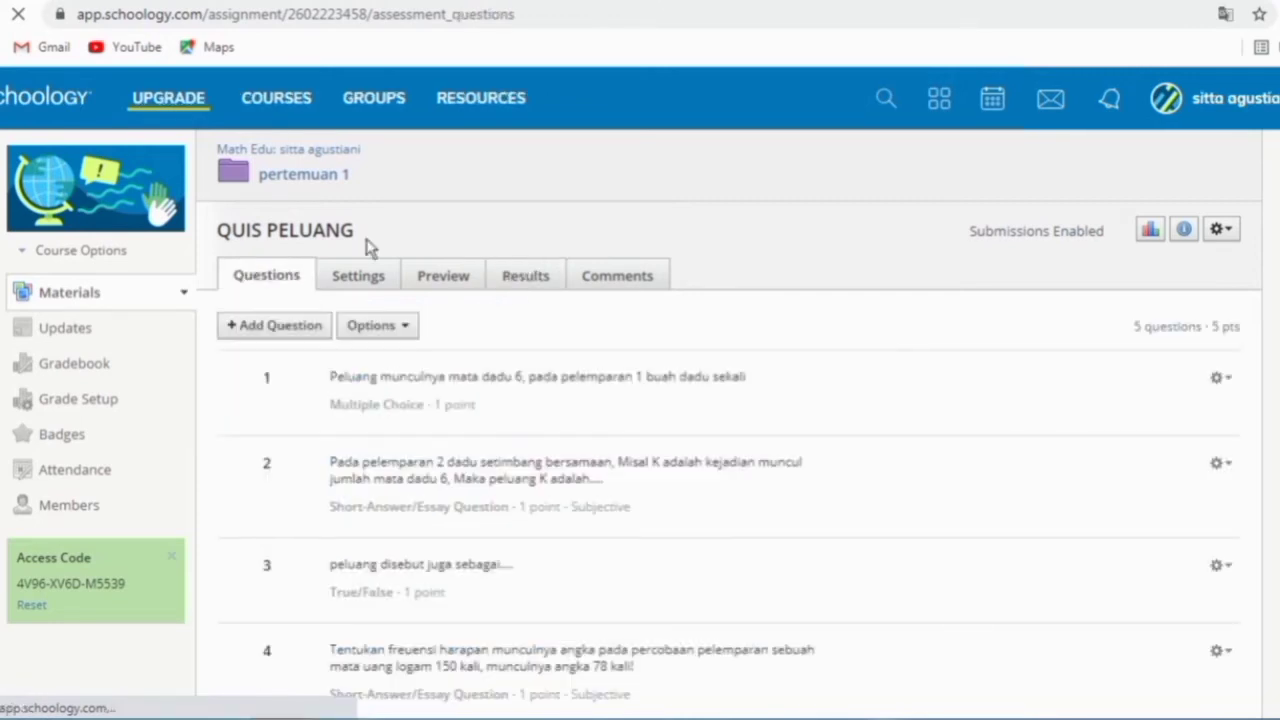
pyautogui.scroll(-1, 447, 395)
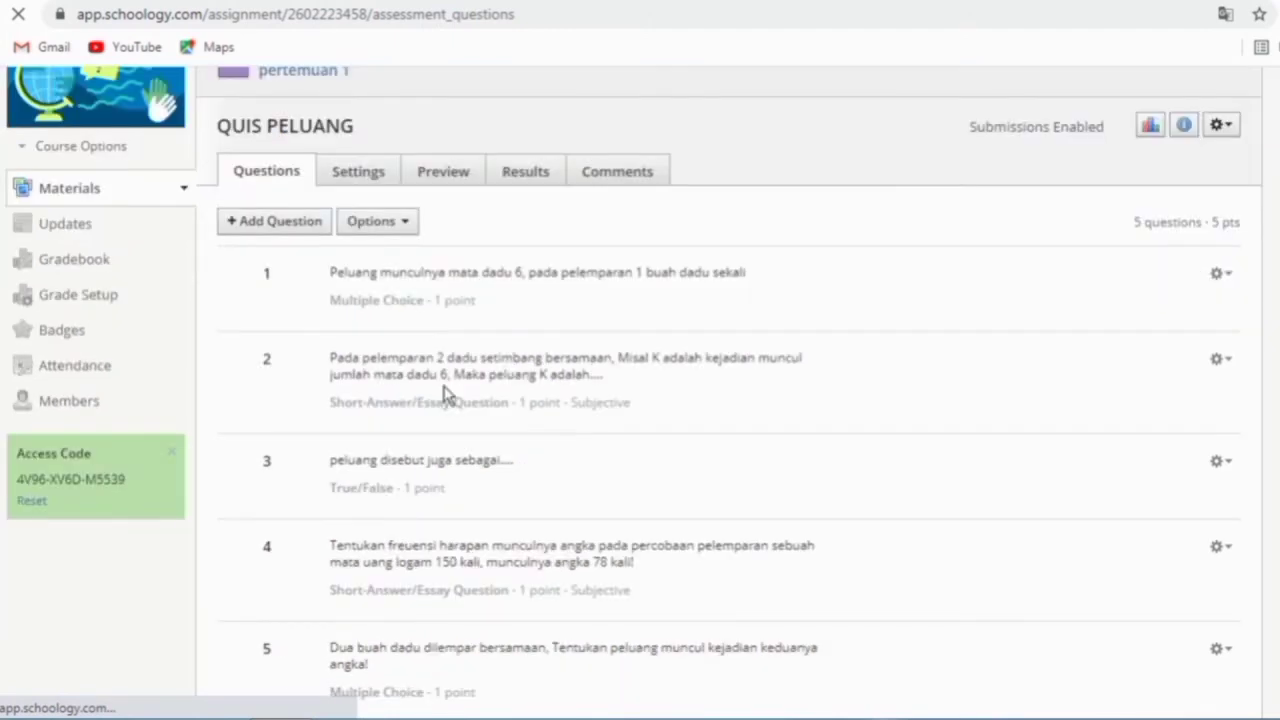
pyautogui.scroll(-1, 446, 390)
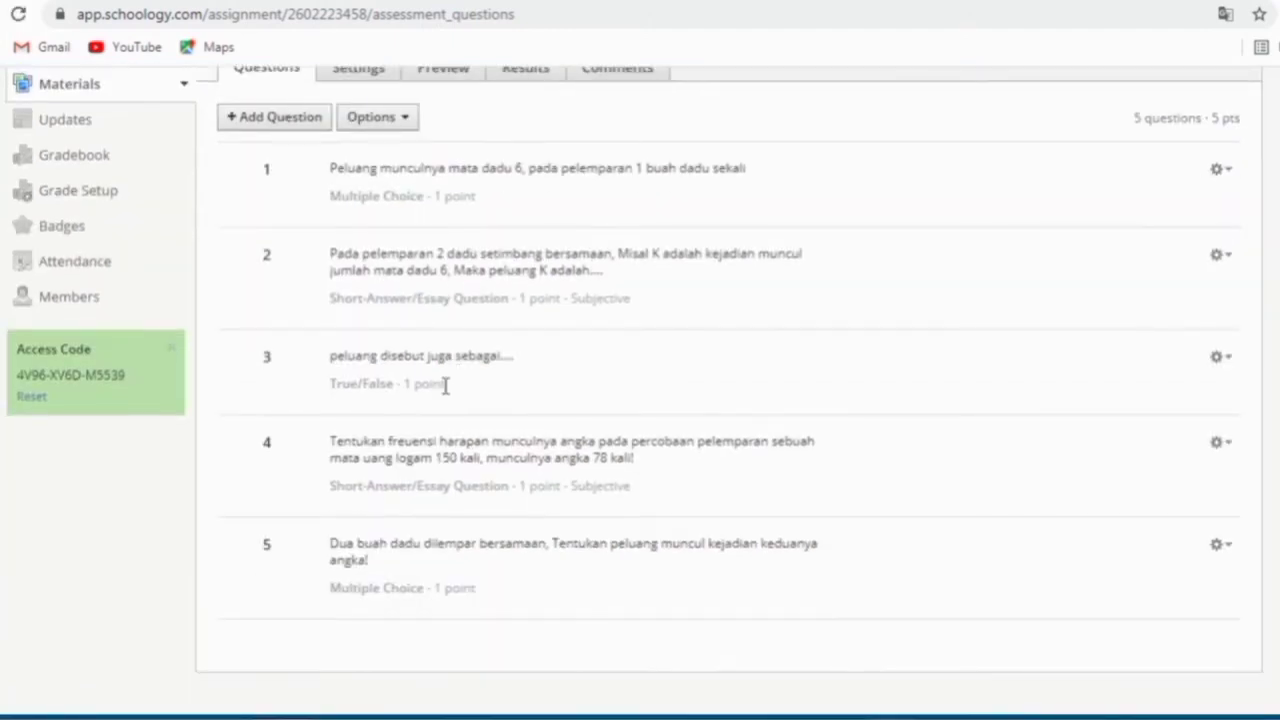
pyautogui.scroll(2, 443, 371)
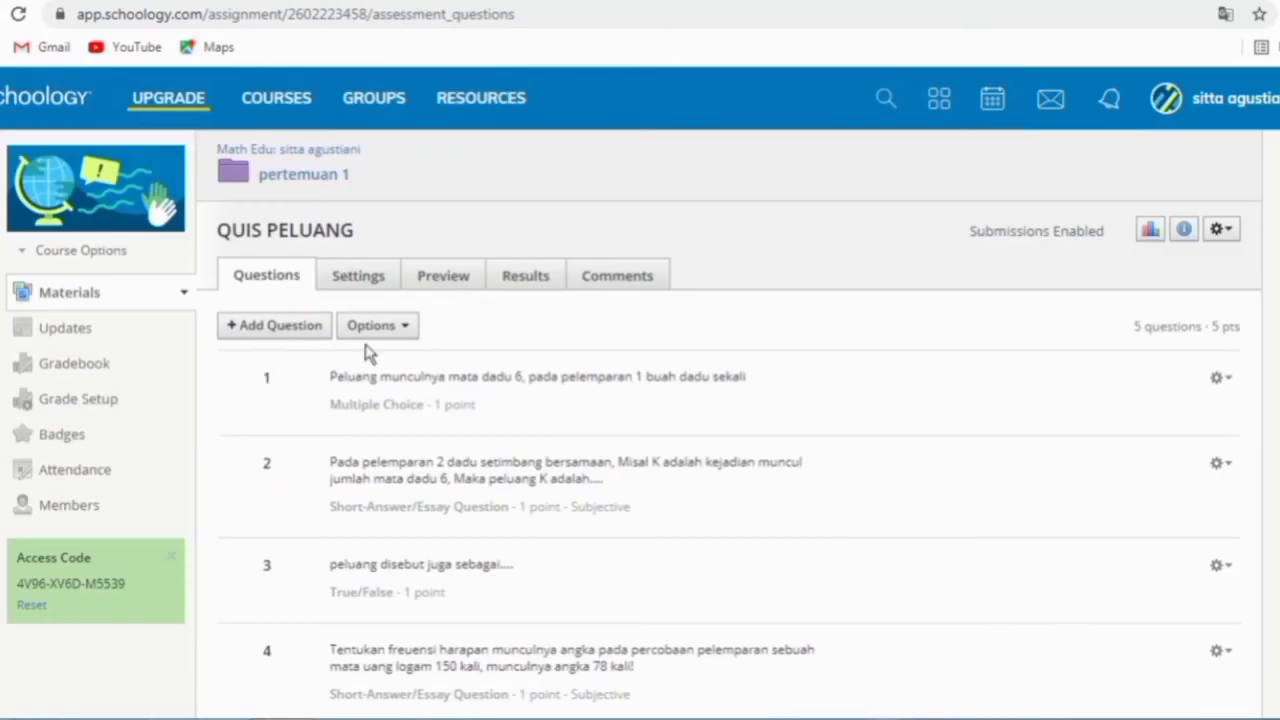
pyautogui.scroll(-1, 392, 285)
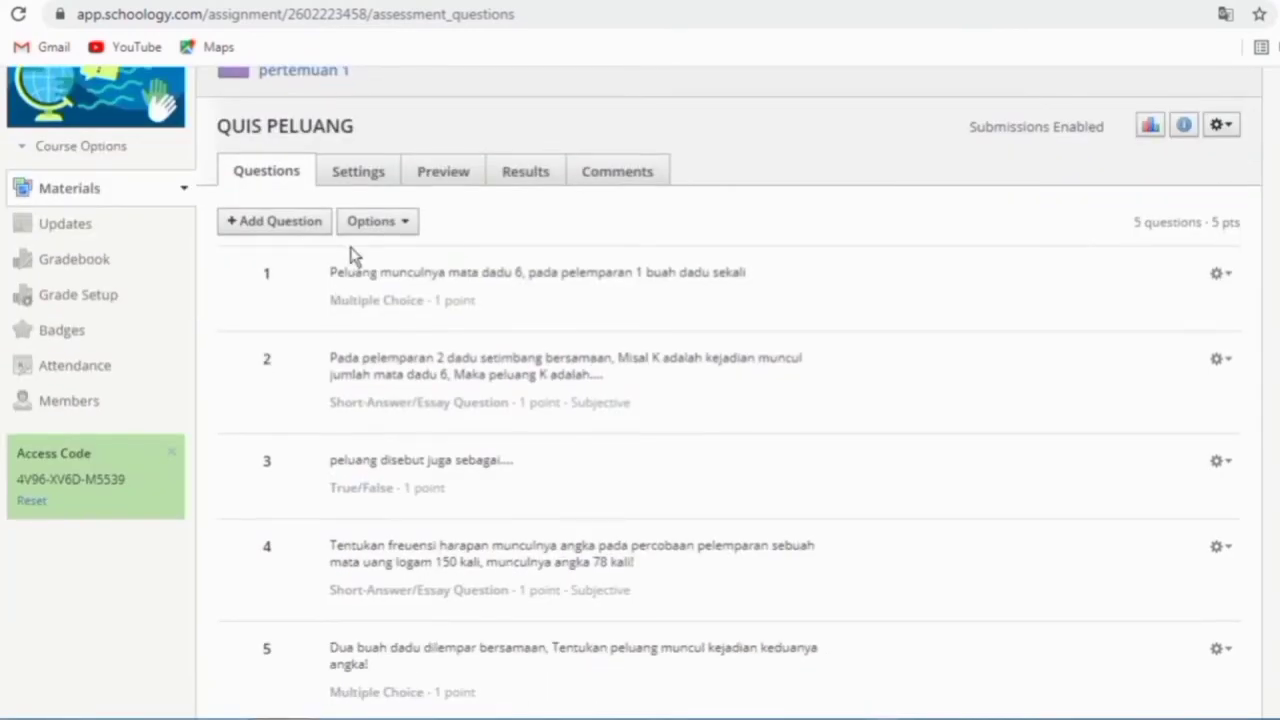
pyautogui.scroll(-1, 353, 258)
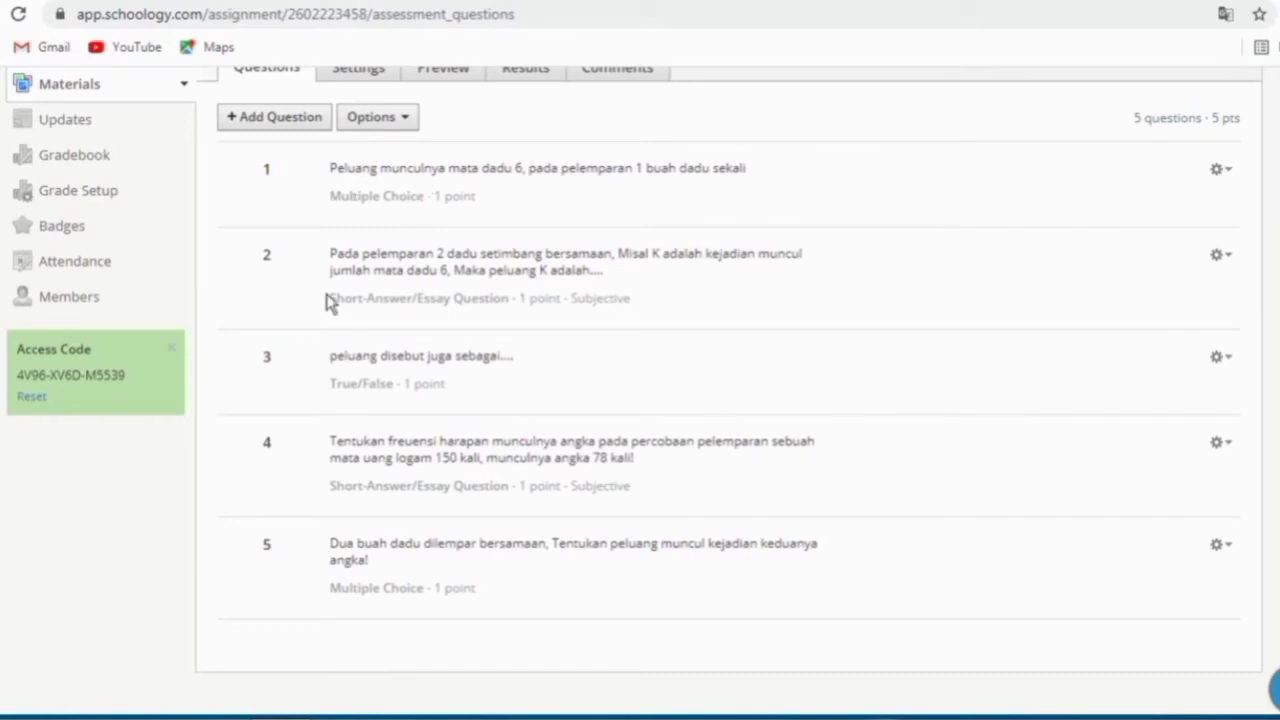
pyautogui.scroll(2, 433, 260)
# Return to the QUIS PELUANG results and review each student's attempts, final score and gradebook grade
pyautogui.click(450, 220)
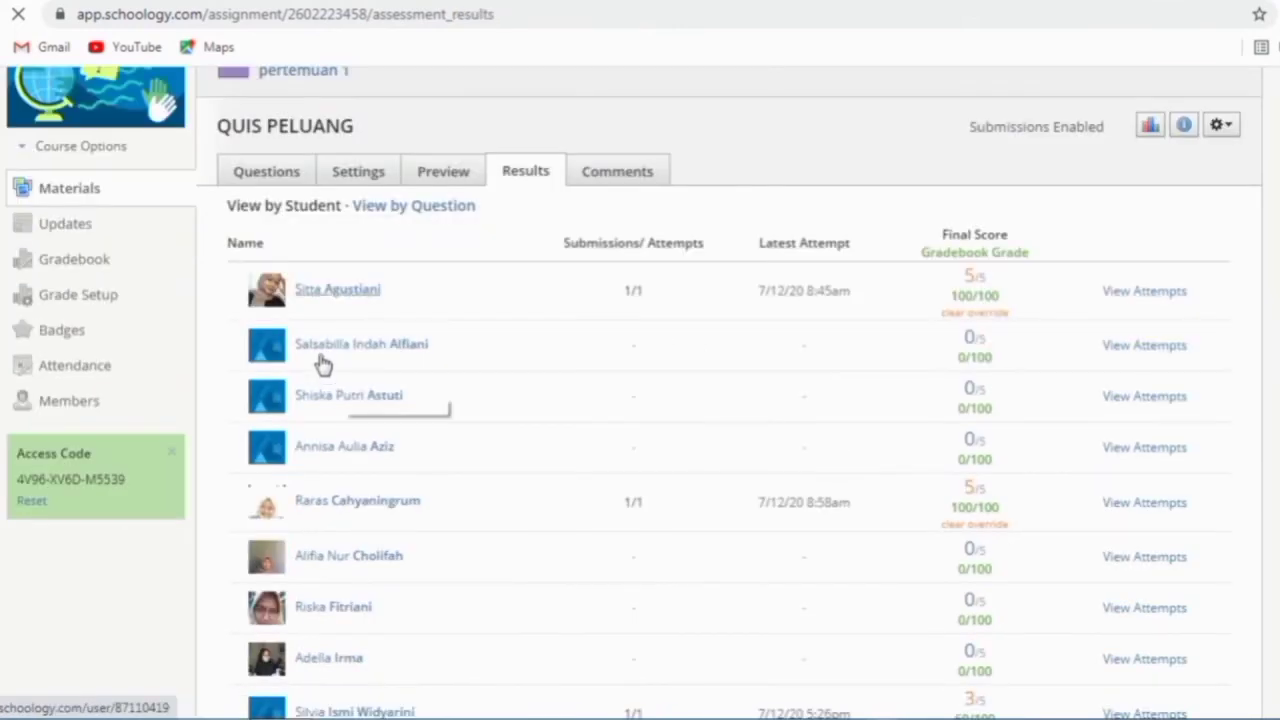
pyautogui.scroll(-5, 337, 320)
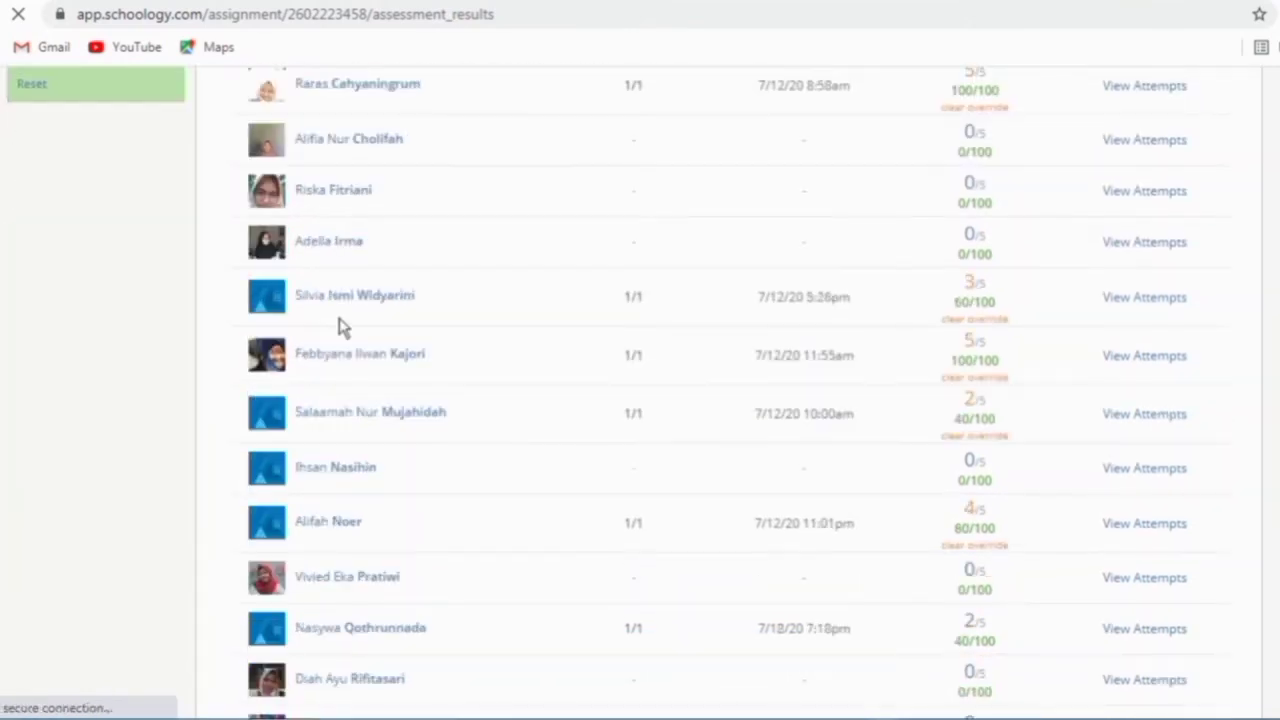
pyautogui.scroll(-5, 343, 330)
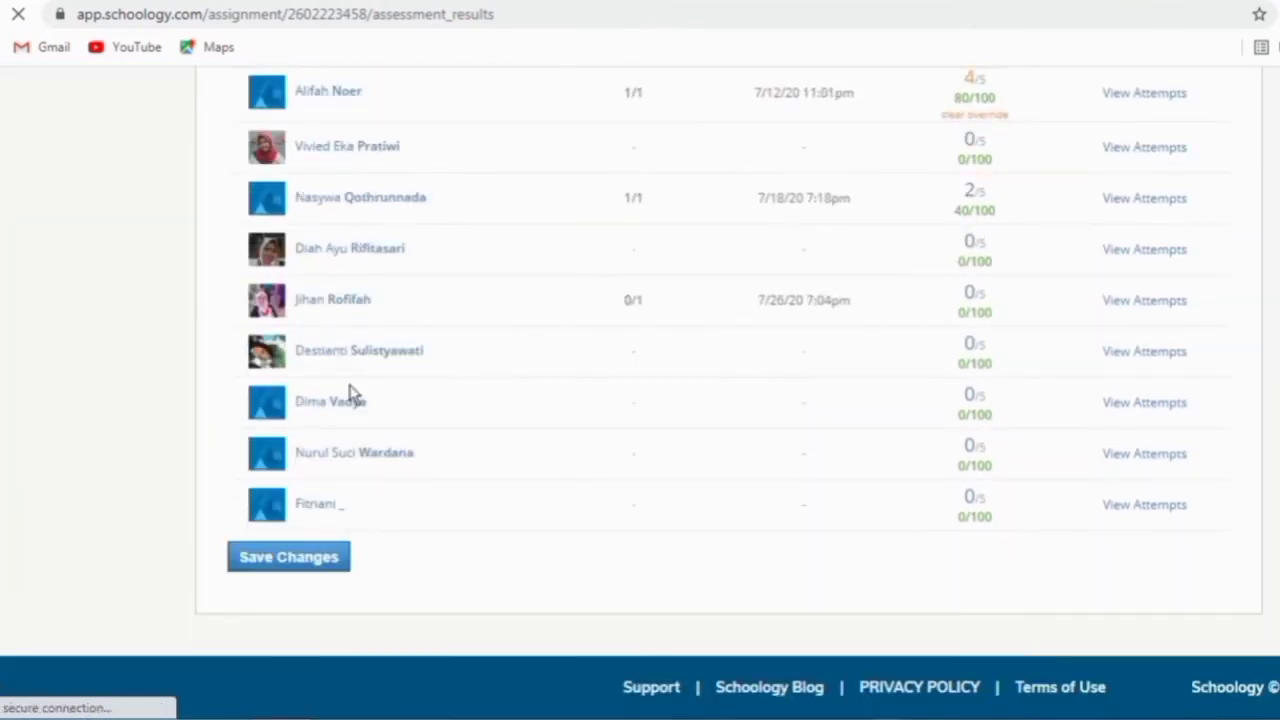
pyautogui.scroll(10, 348, 392)
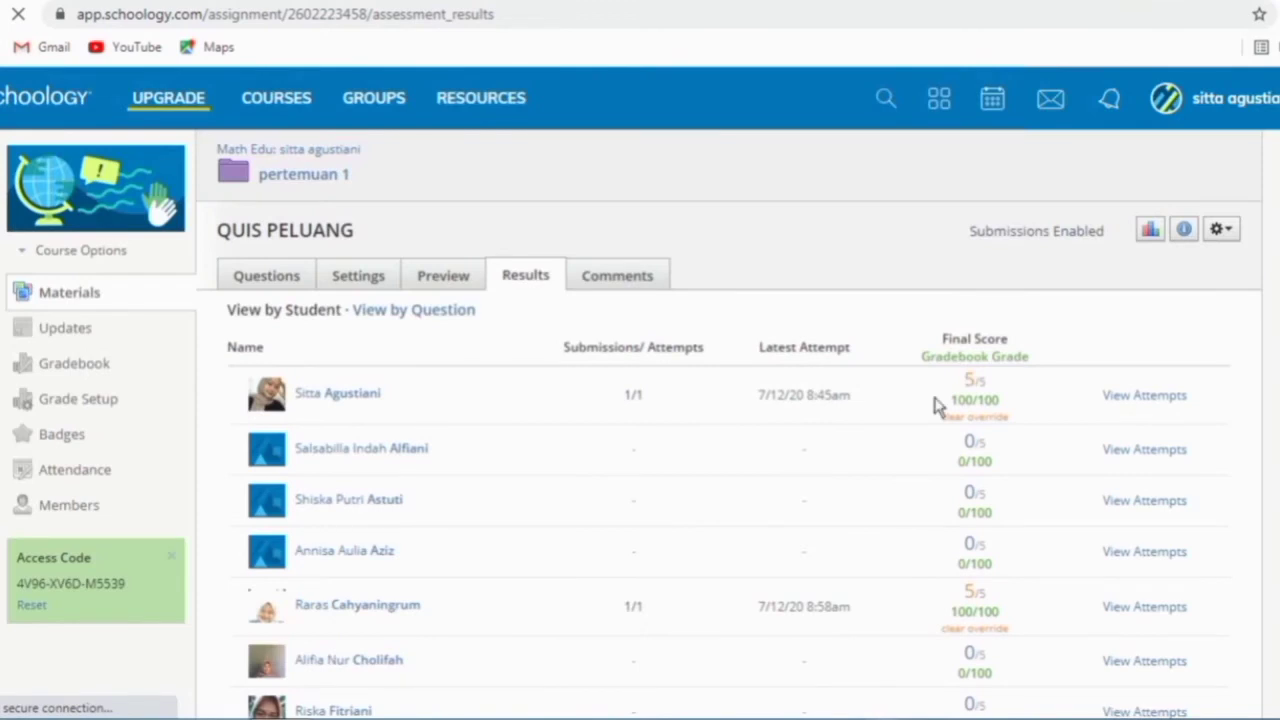
pyautogui.scroll(-2, 985, 175)
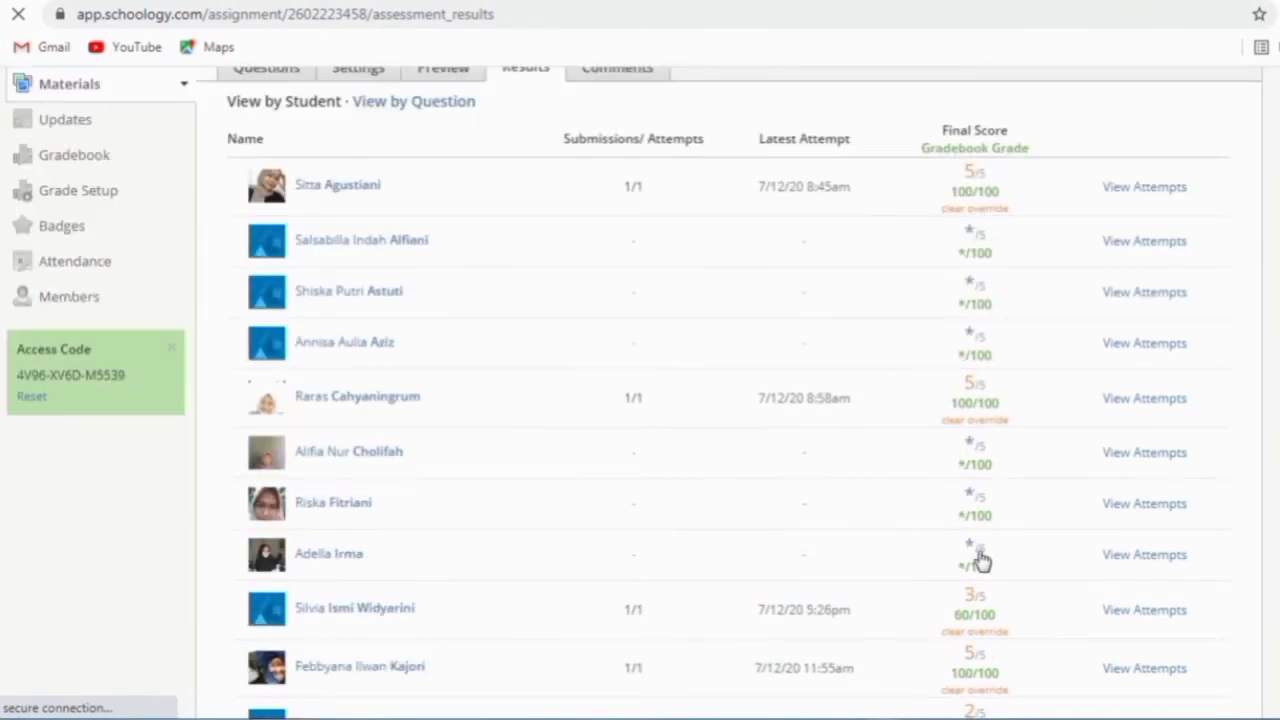
pyautogui.scroll(2, 925, 485)
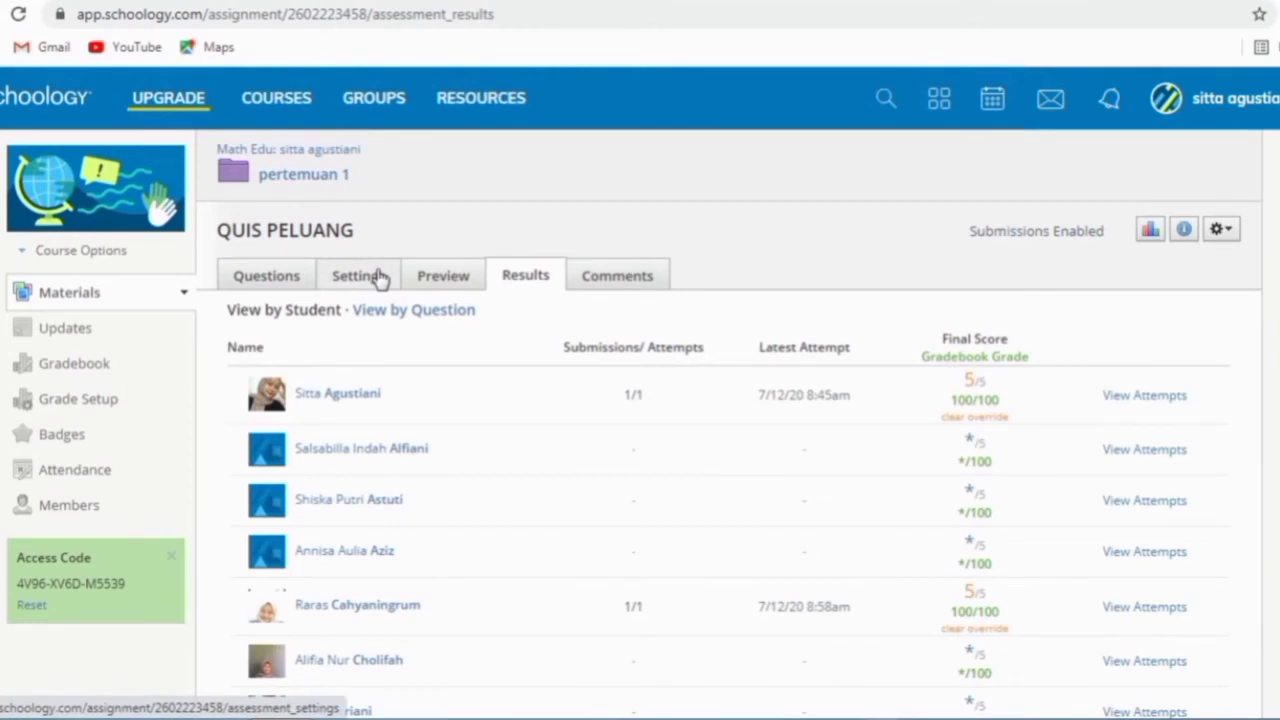
# Review the settings of QUIS PELUANG, from Instructions and Submissions down to View Submissions
pyautogui.click(378, 278)
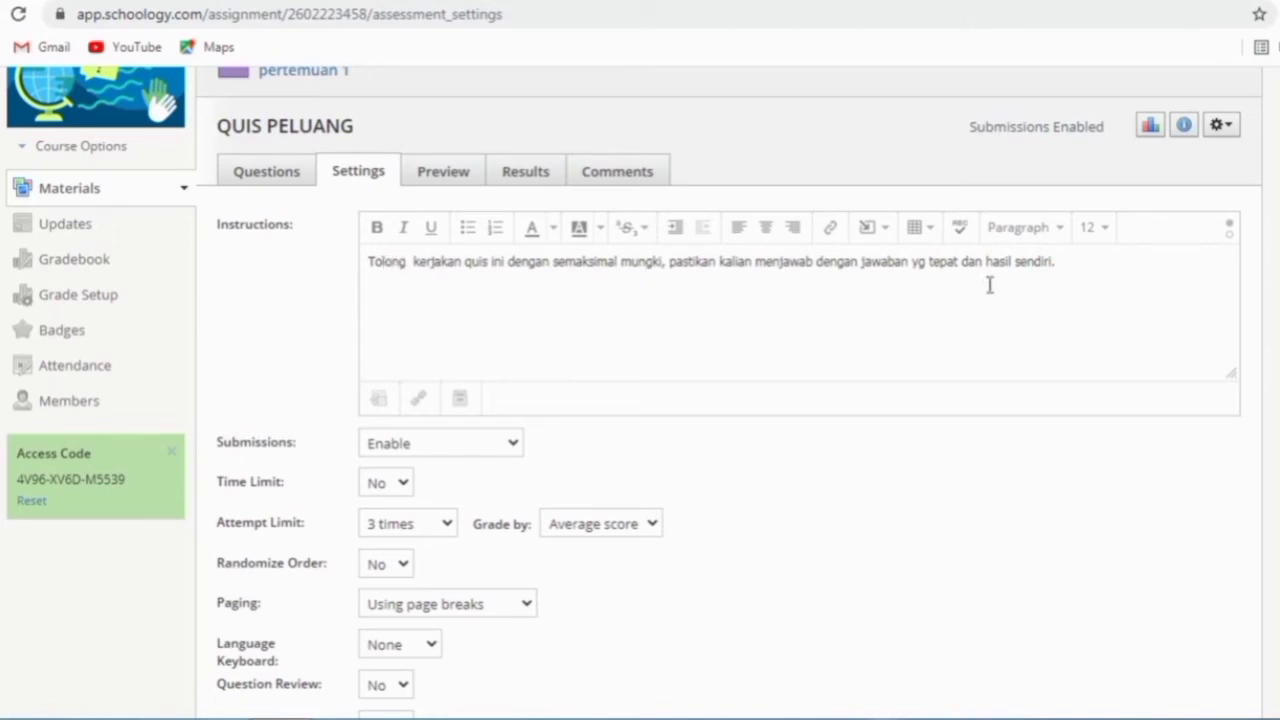
pyautogui.scroll(-1, 989, 285)
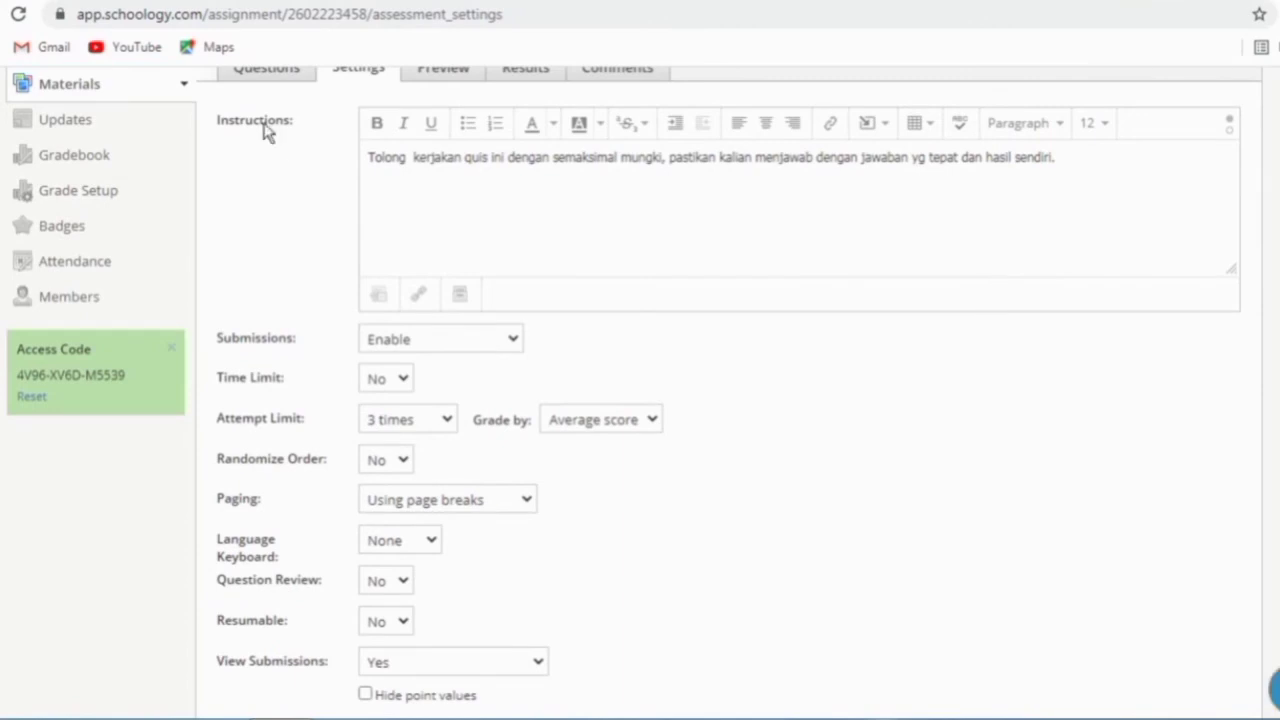
pyautogui.scroll(1, 372, 192)
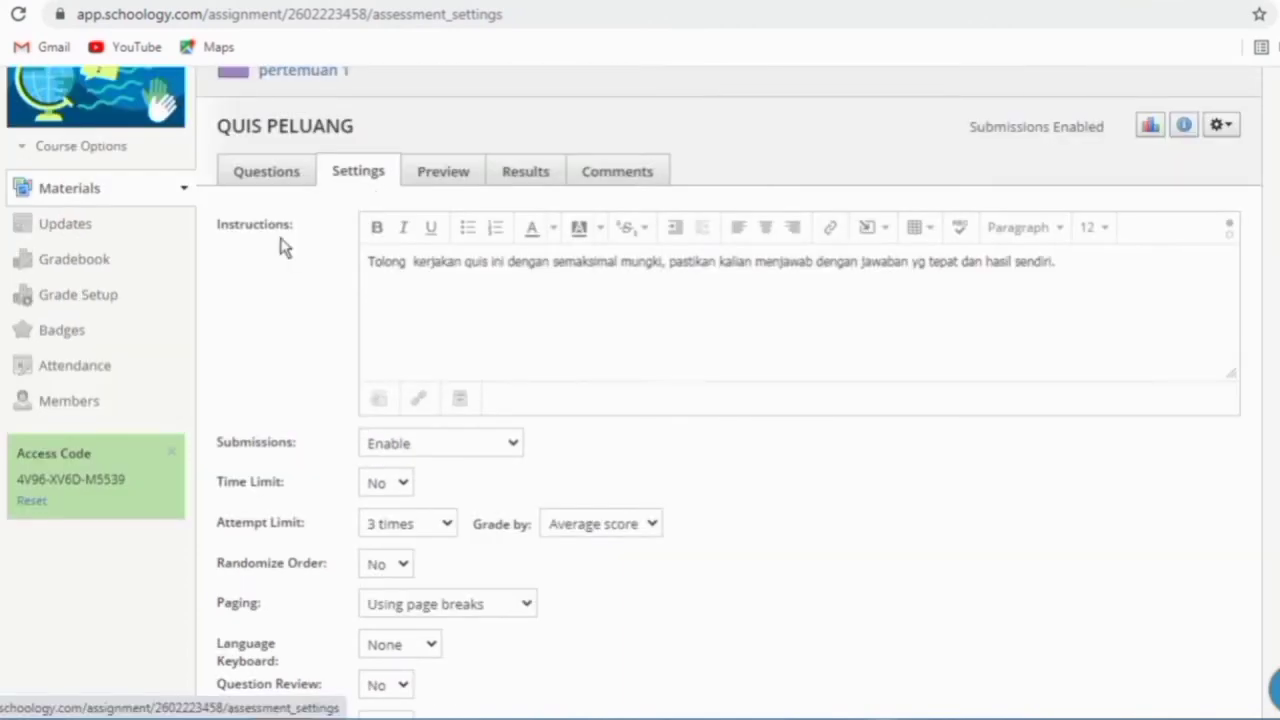
pyautogui.scroll(-2, 314, 511)
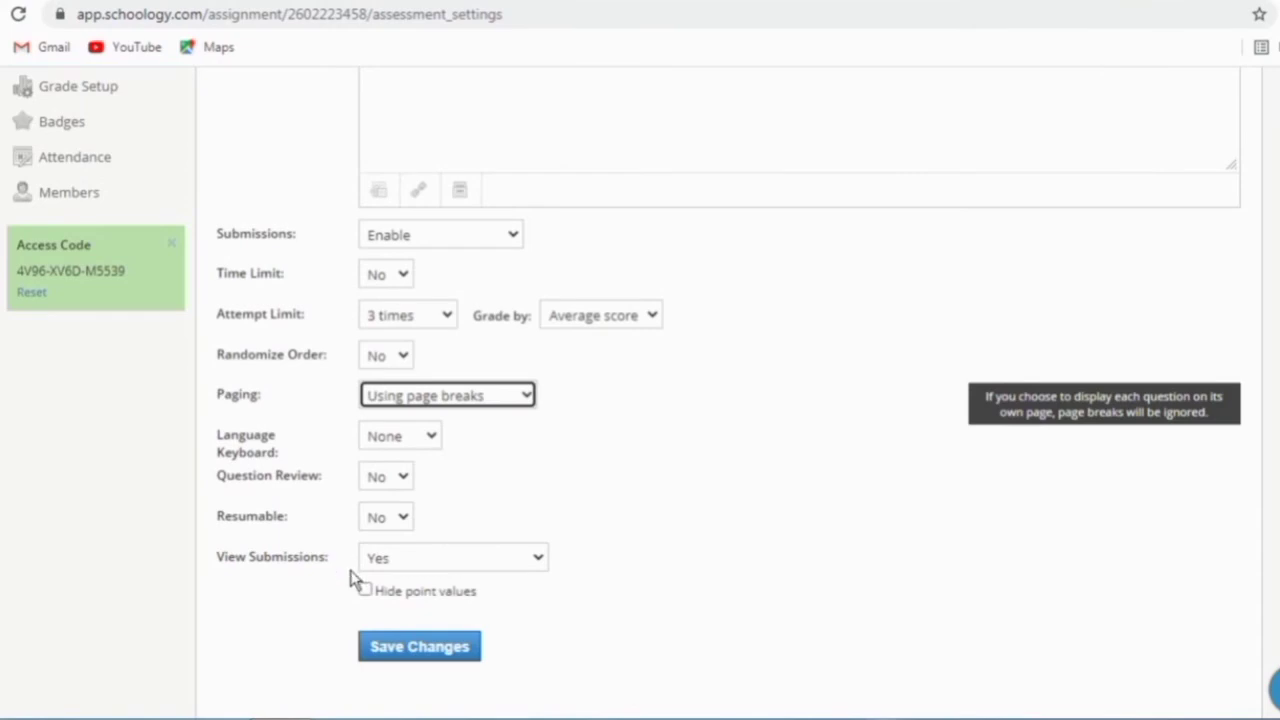
pyautogui.scroll(3, 1055, 302)
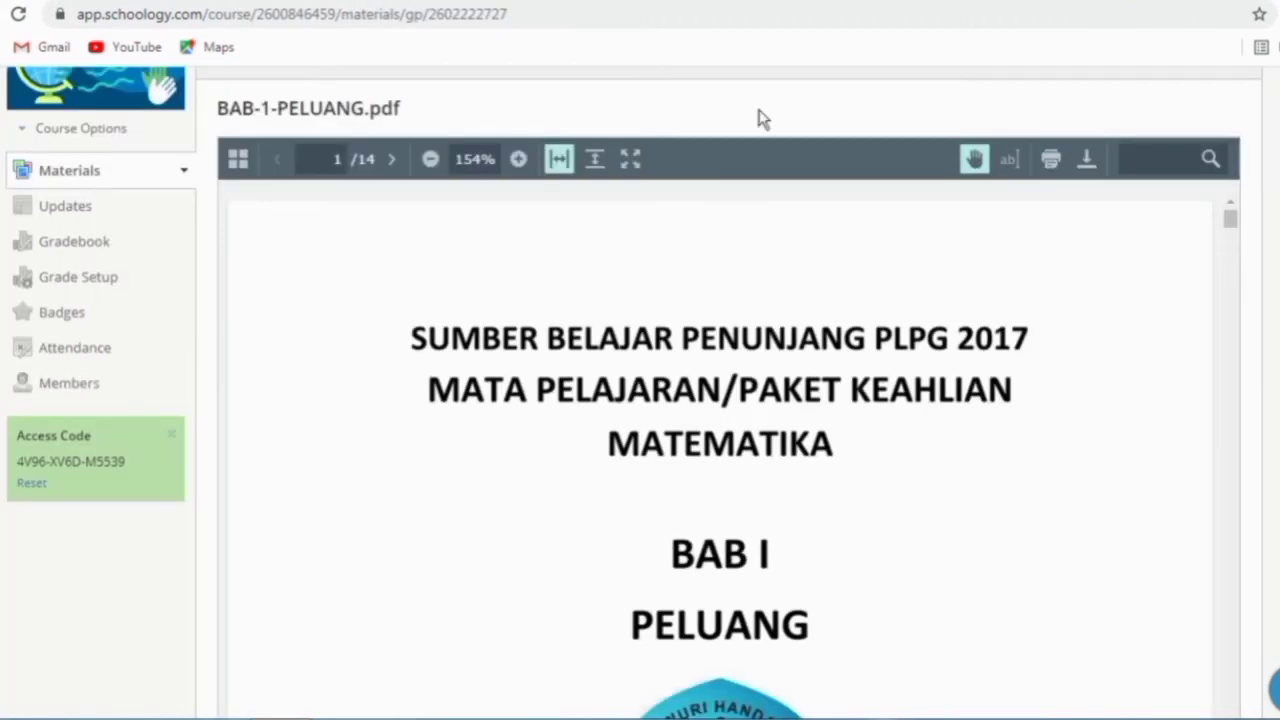
# Look over the BAB-1-PELUANG.pdf material page, from the document viewer to the attached file
pyautogui.scroll(1, 760, 118)
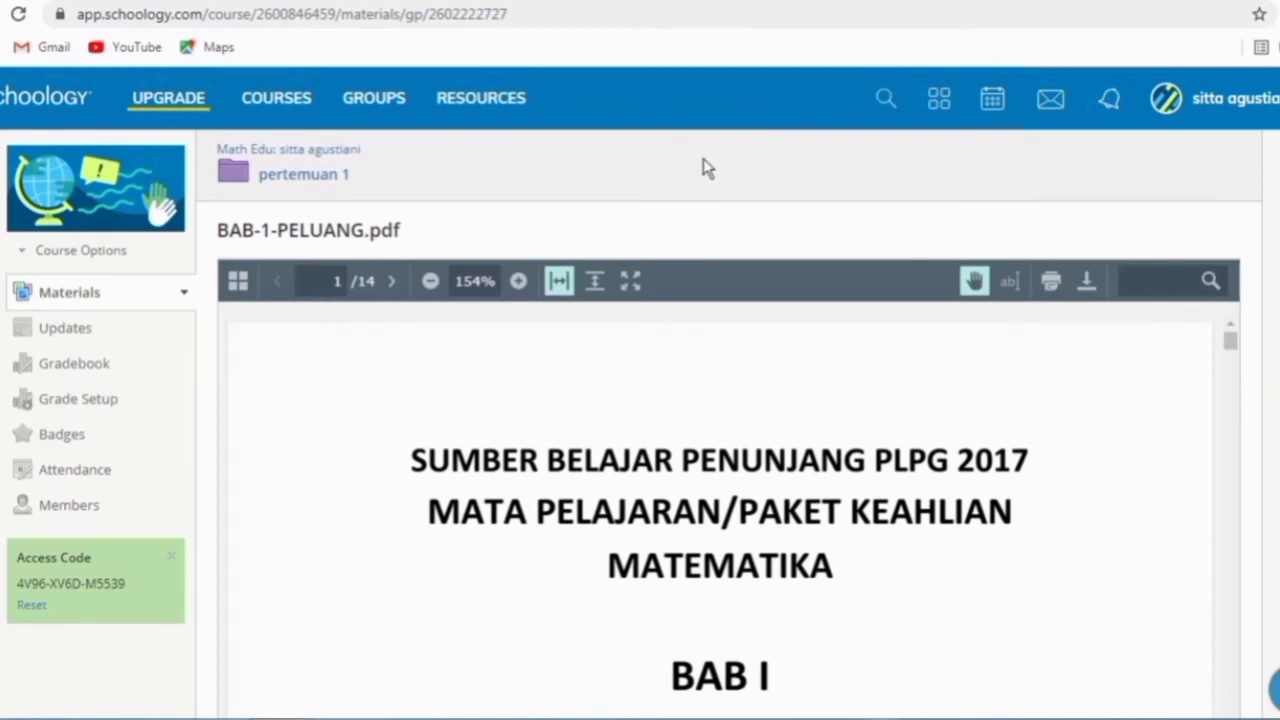
pyautogui.scroll(-3, 703, 158)
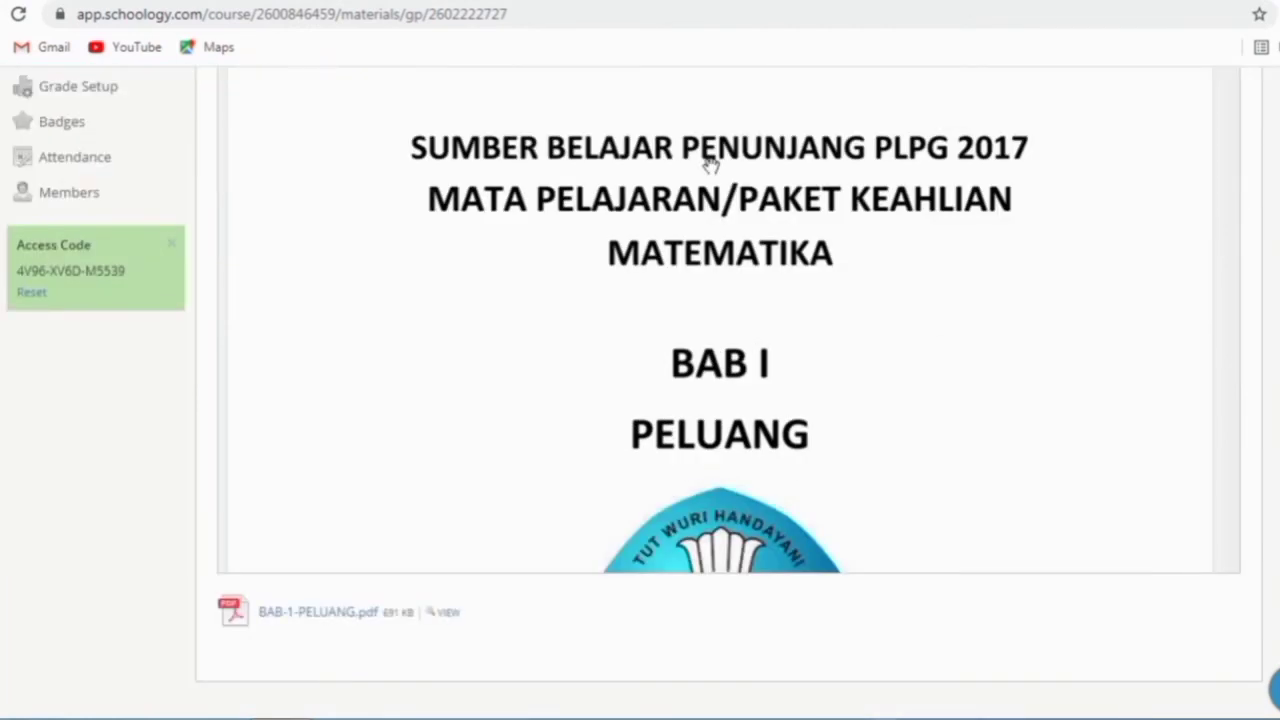
pyautogui.scroll(2, 710, 163)
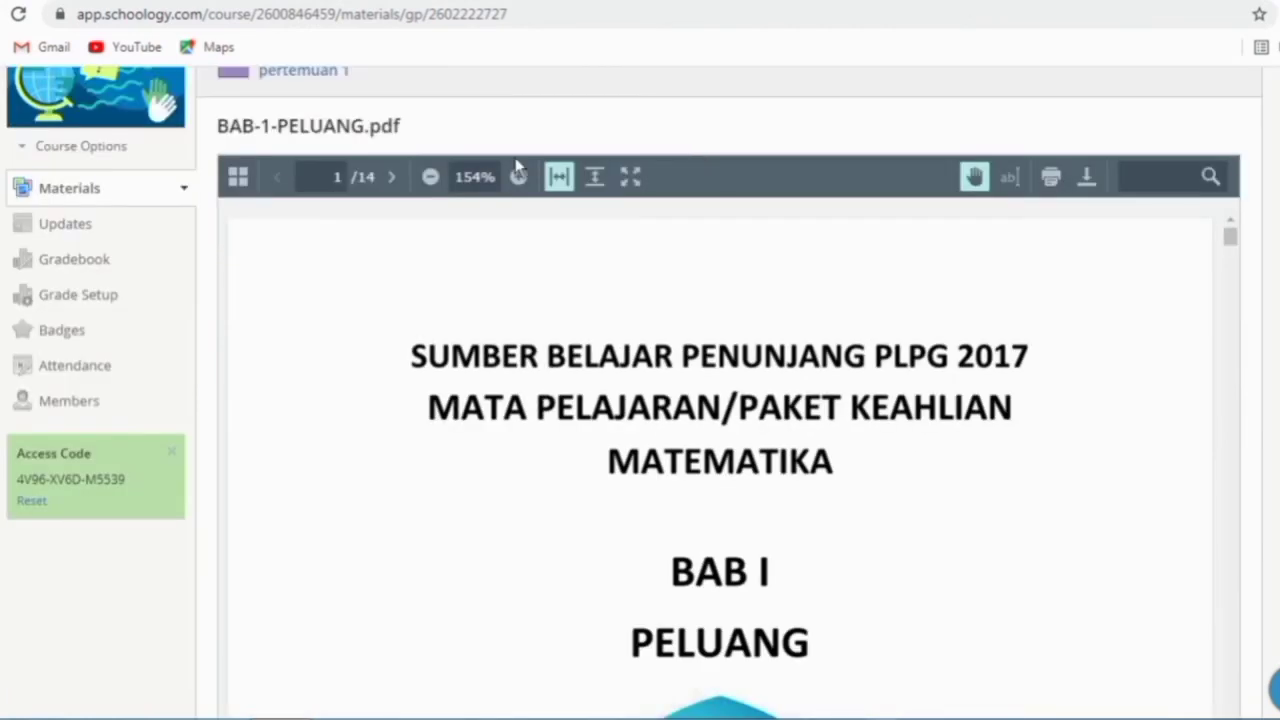
pyautogui.click(1234, 241)
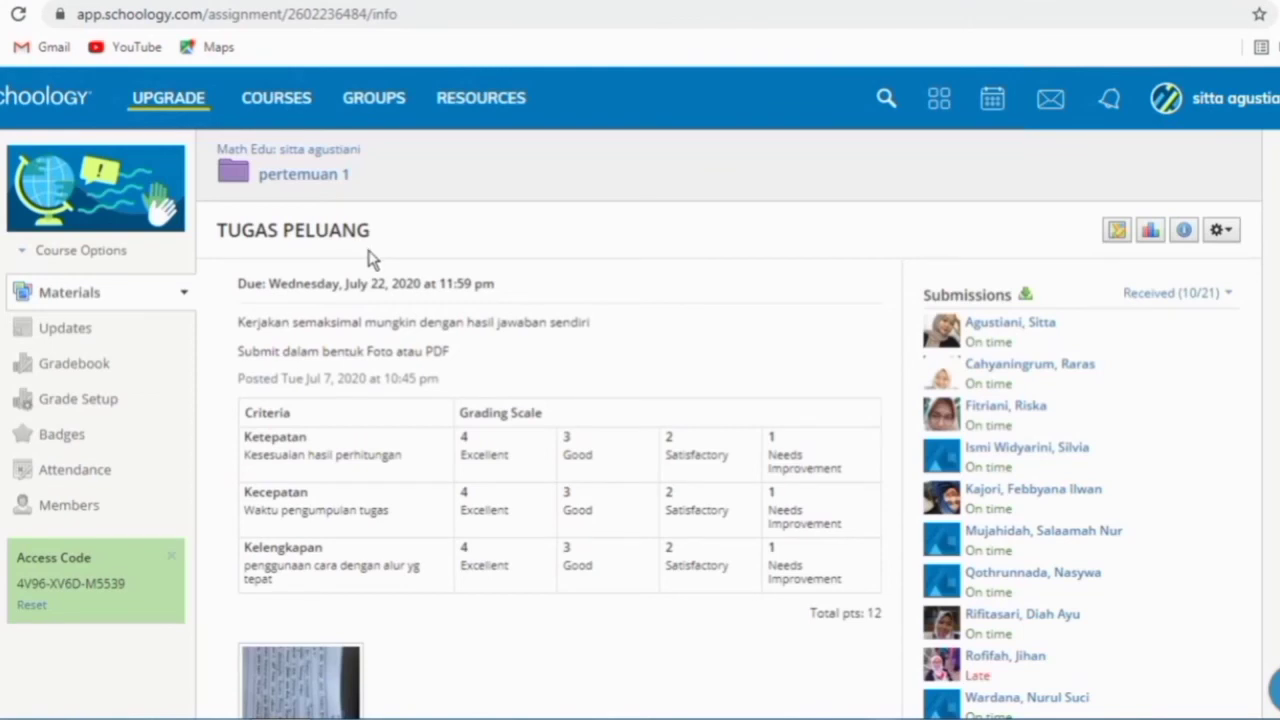
# Examine the TUGAS PELUANG assignment, including its grading rubric, attached image, comments area and submissions list
pyautogui.scroll(-3, 437, 265)
pyautogui.scroll(-1, 437, 265)
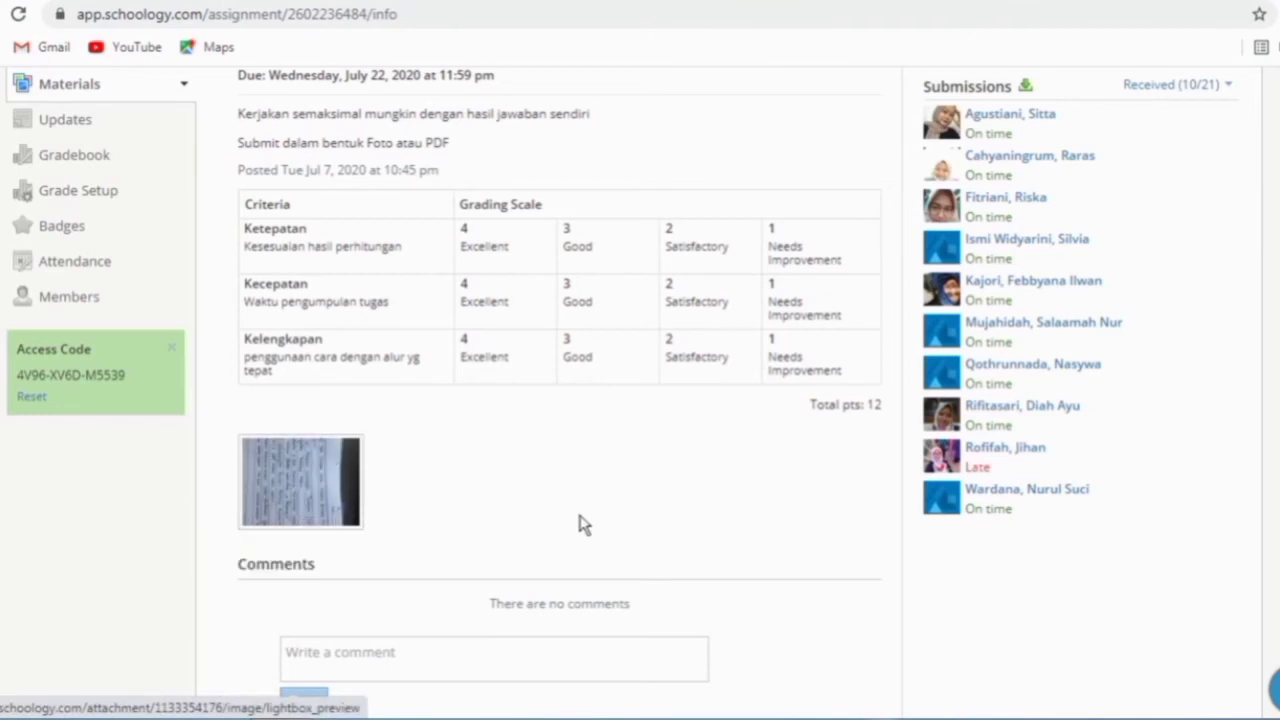
pyautogui.scroll(2, 583, 523)
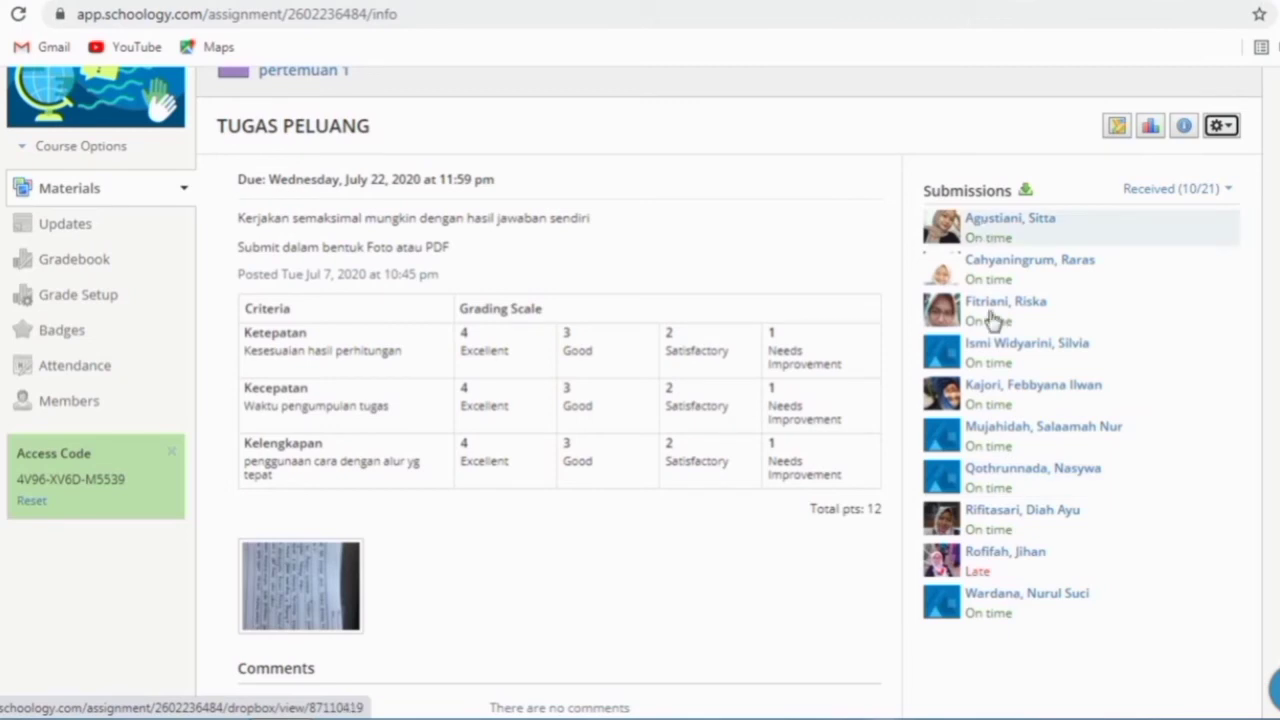
# Open the first student's TUGAS PELUANG submission, inspect its rubric grading, and close the rubric without saving
pyautogui.click(984, 236)
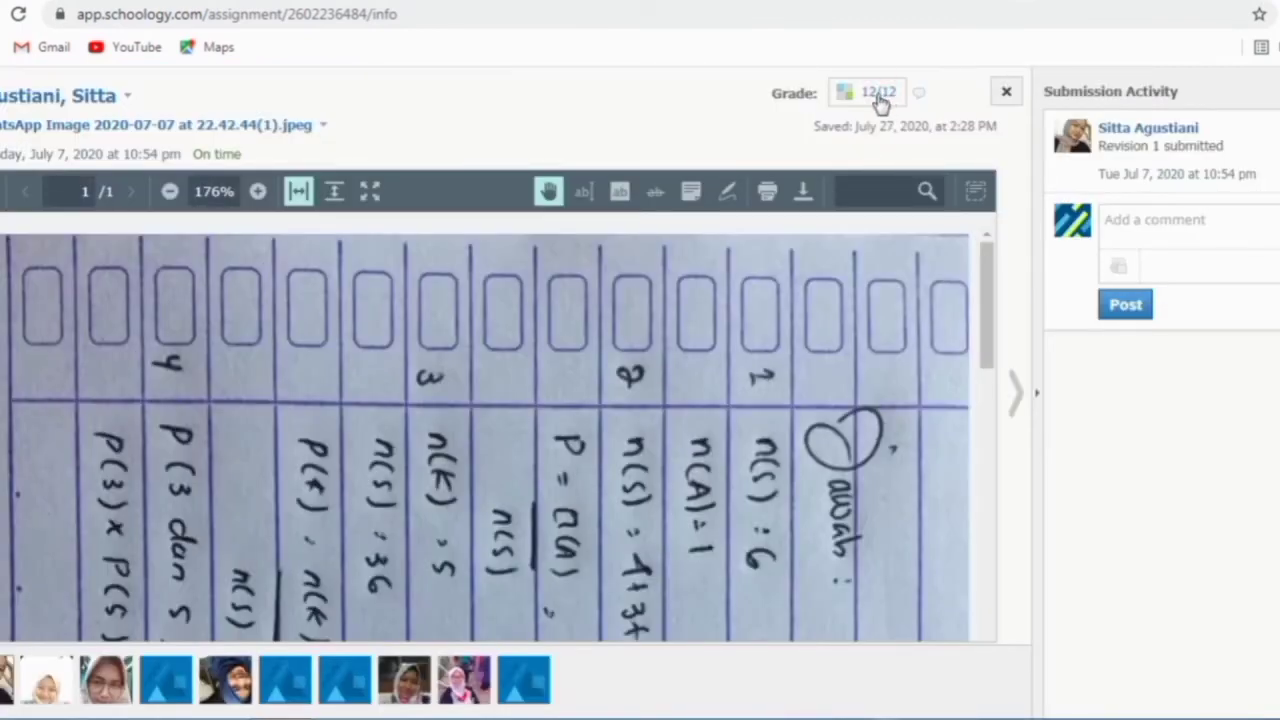
pyautogui.click(903, 104)
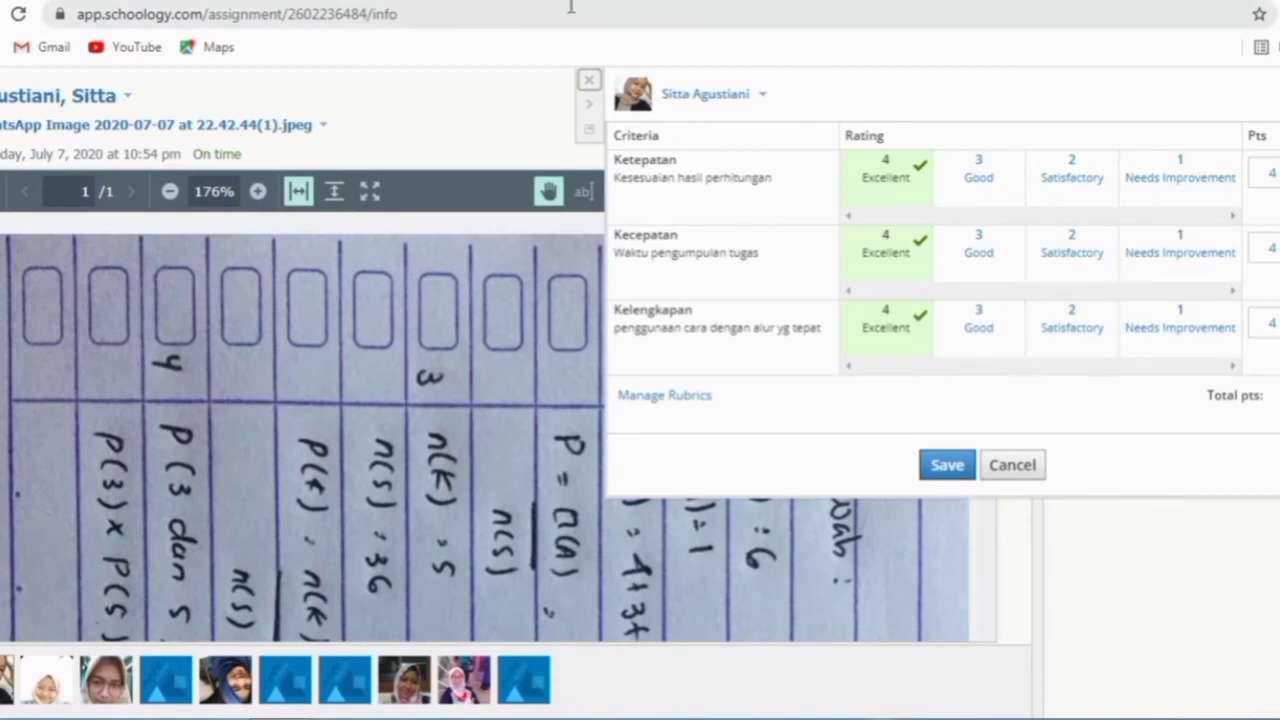
pyautogui.click(1000, 468)
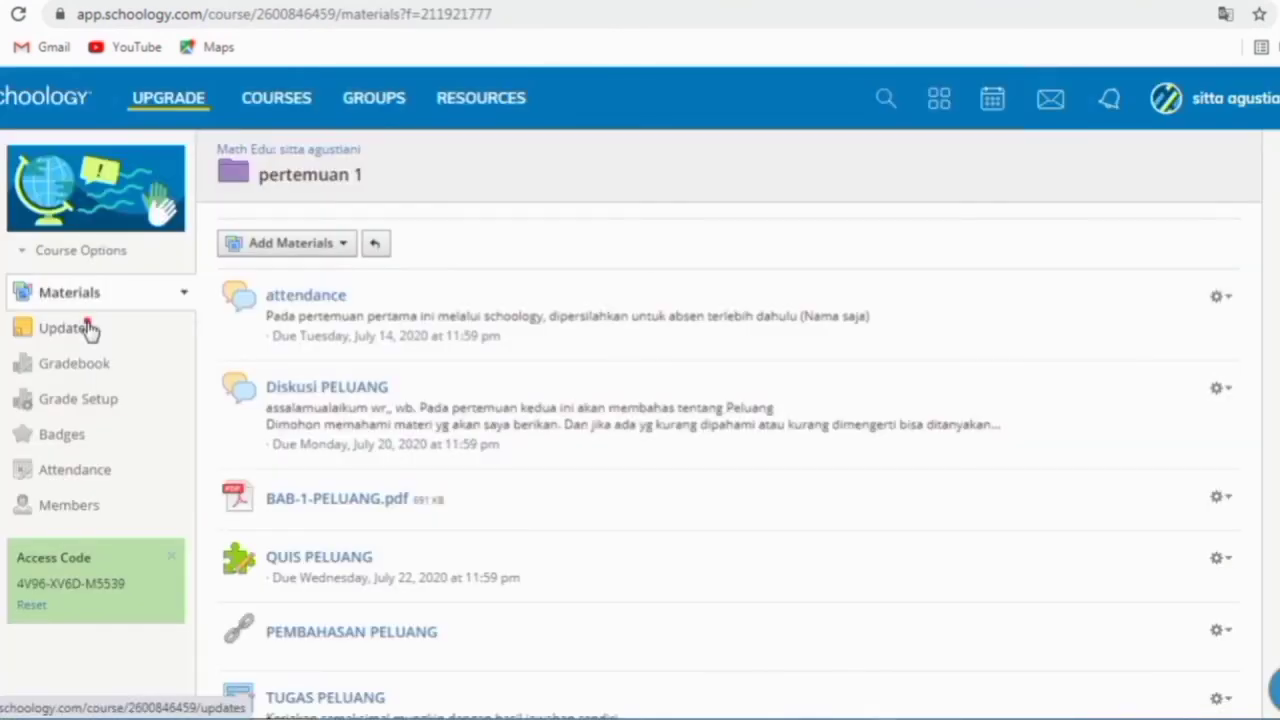
# Open the Math Edu course's Updates page, and look through the students' grades in the Gradebook
pyautogui.click(88, 328)
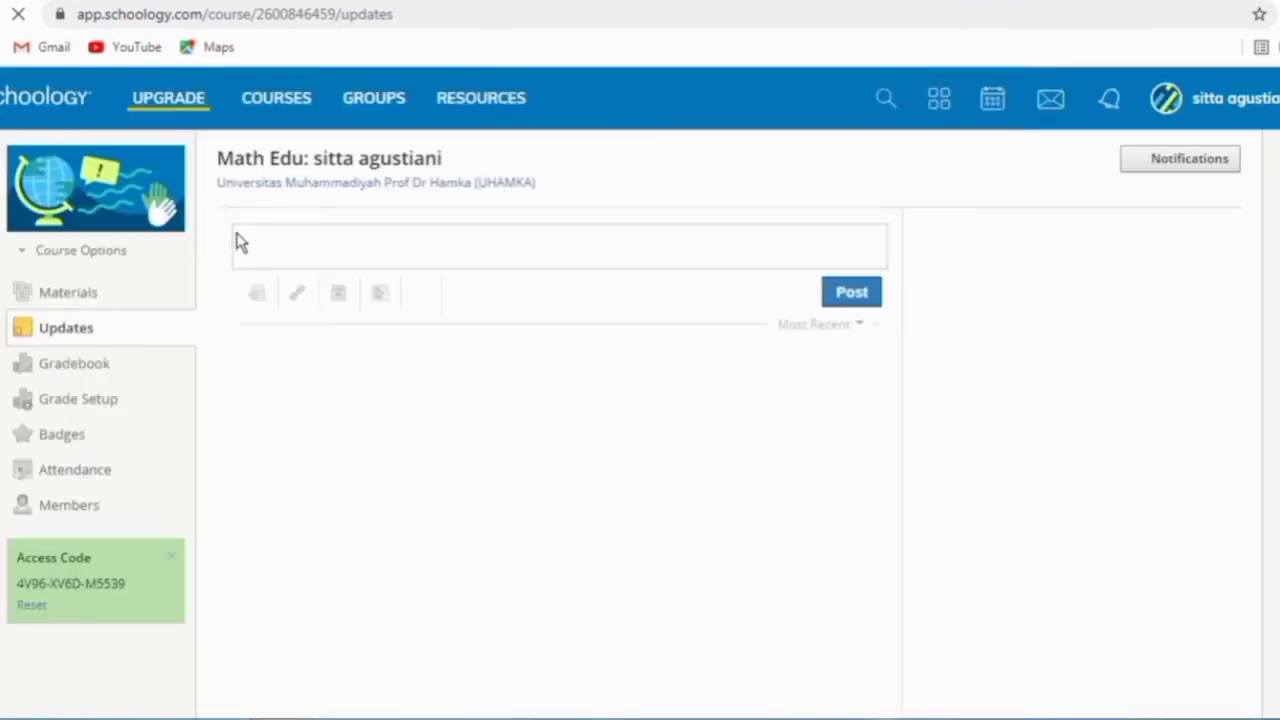
pyautogui.click(171, 370)
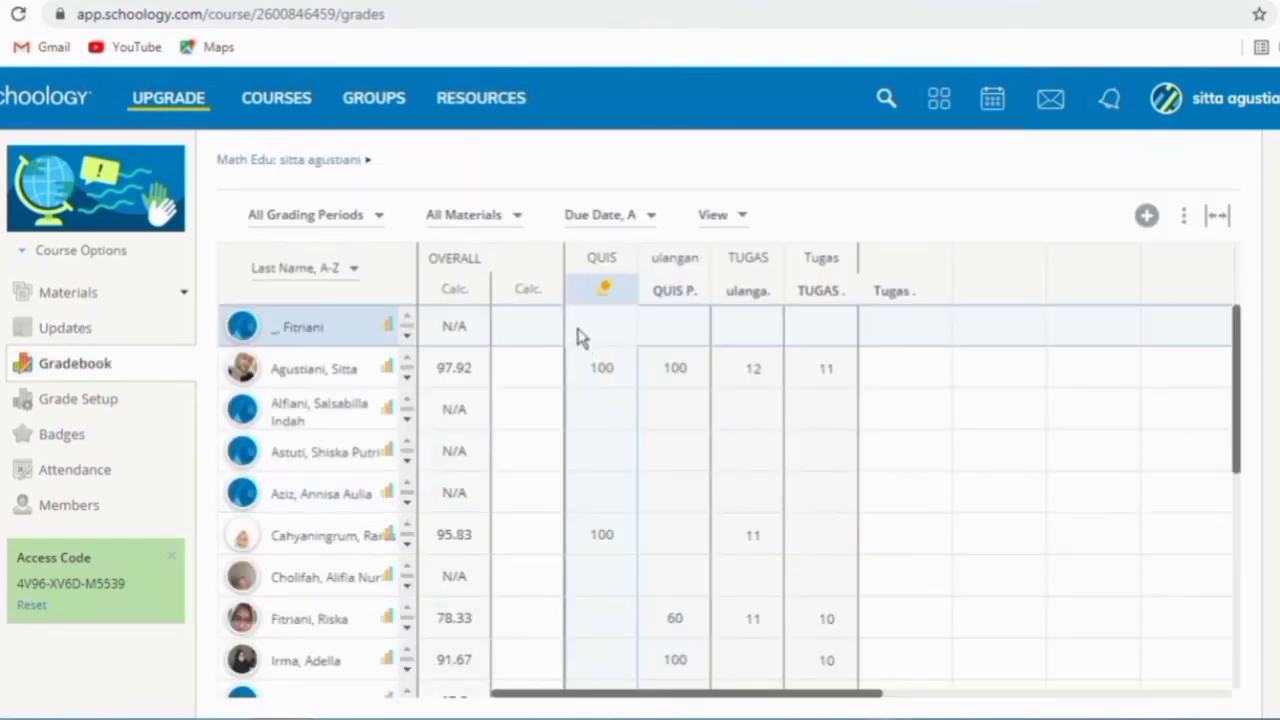
pyautogui.scroll(-2, 457, 288)
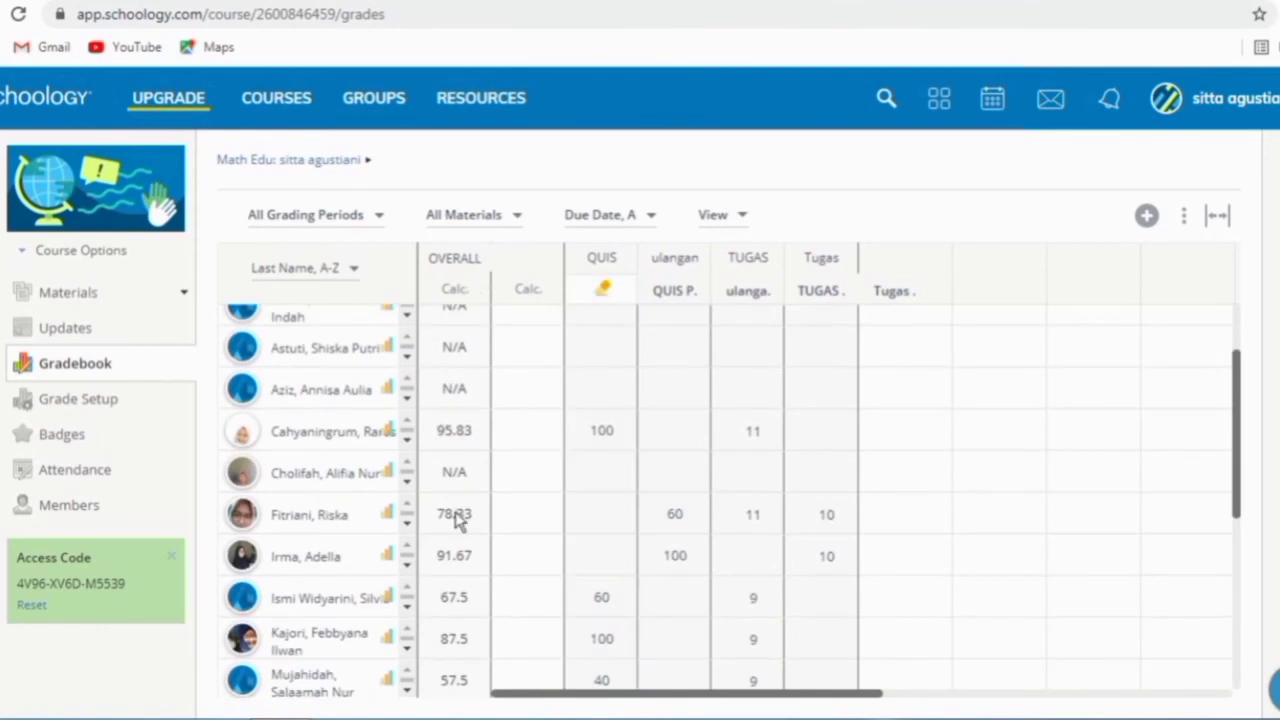
pyautogui.scroll(-2, 457, 610)
pyautogui.scroll(2, 470, 628)
# View the Math Edu course's Grade Setup page, and open the Badges page
pyautogui.click(148, 416)
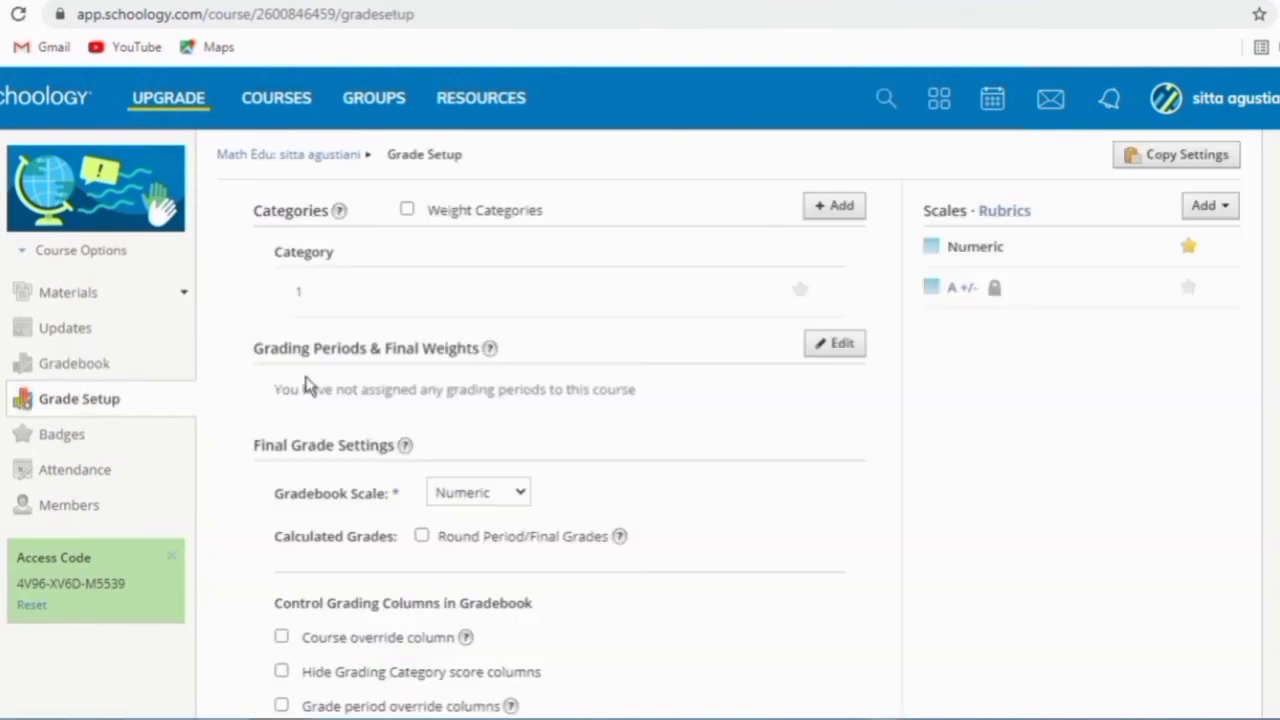
pyautogui.click(165, 410)
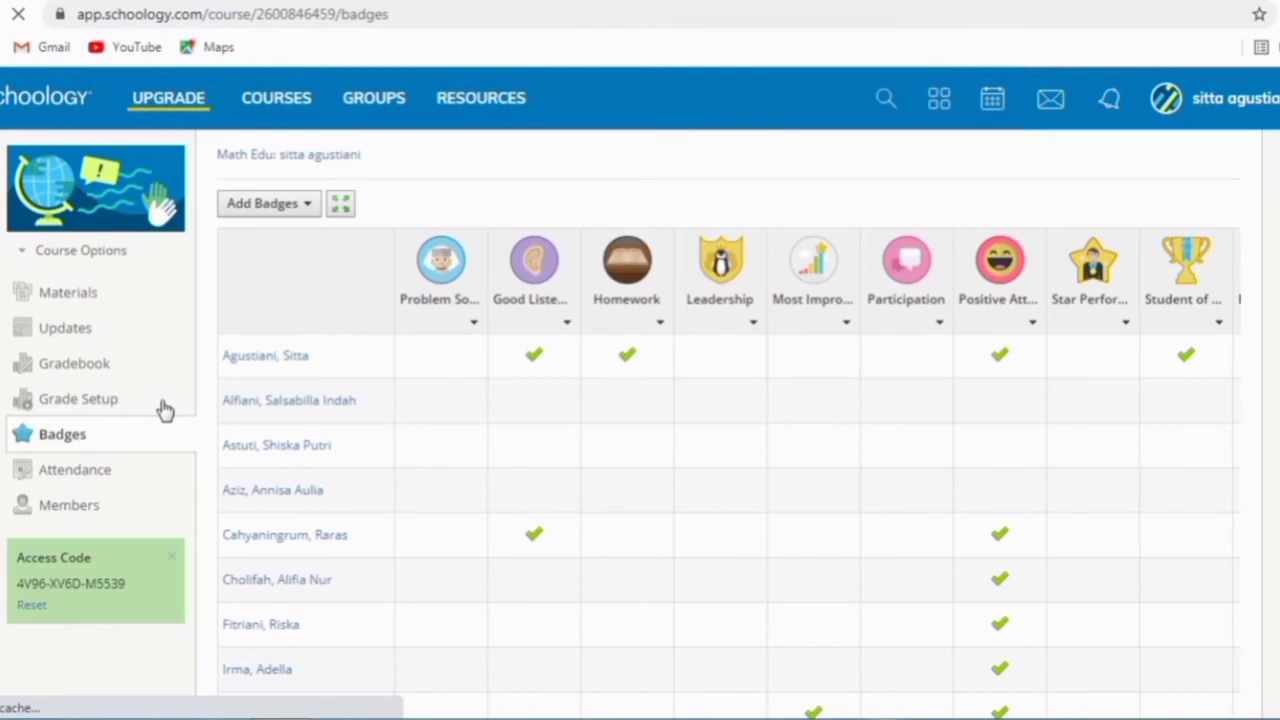
# Look through the badges awarded to the students in the Math Edu course
pyautogui.scroll(-3, 445, 407)
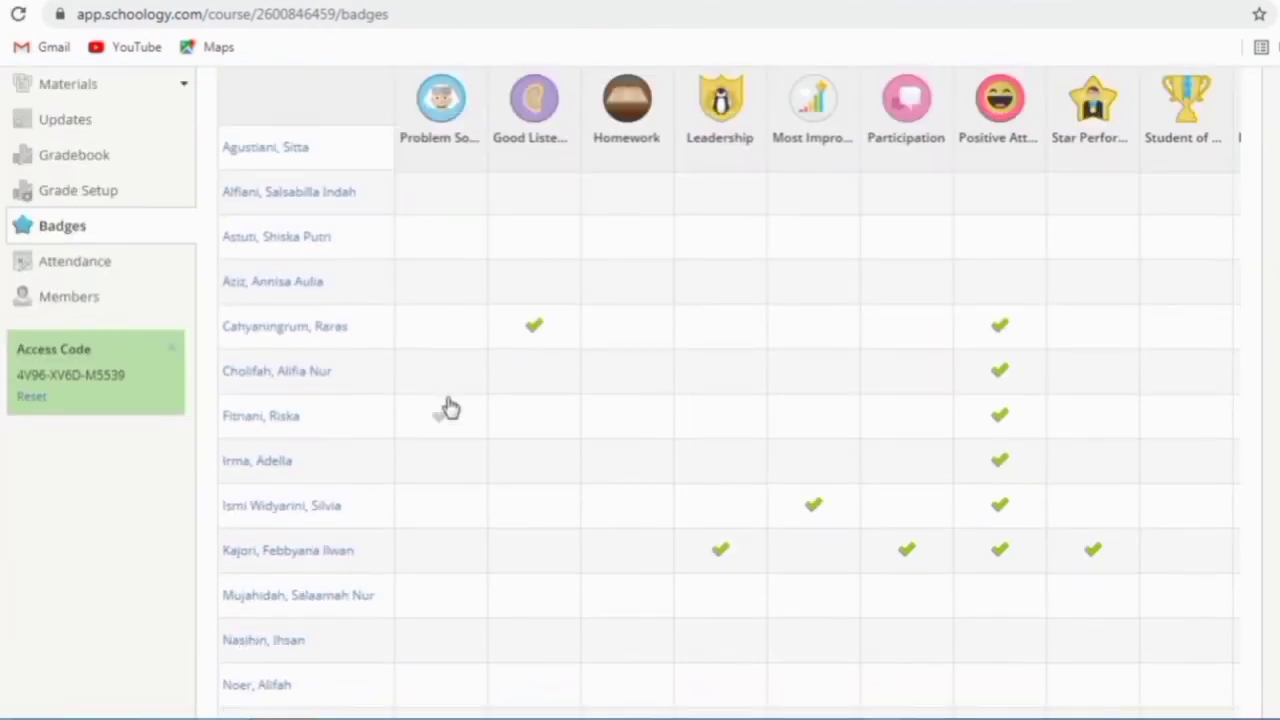
pyautogui.scroll(3, 447, 407)
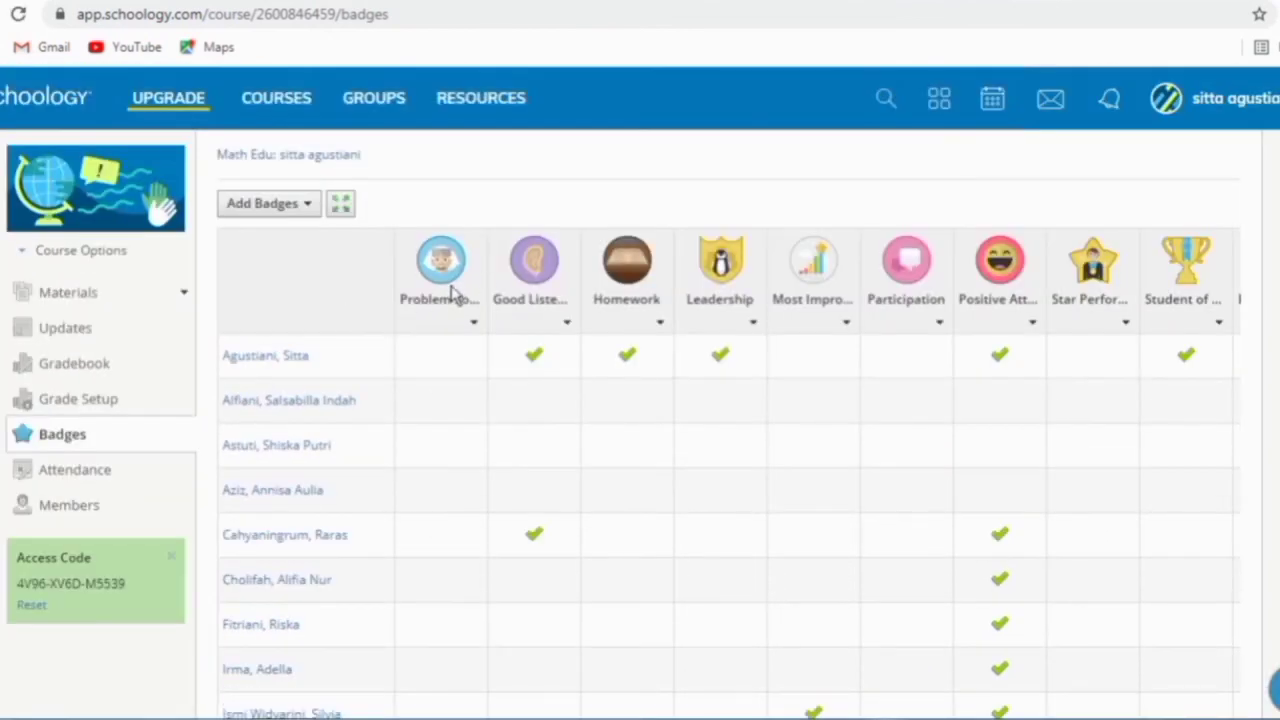
pyautogui.moveTo(455, 287)
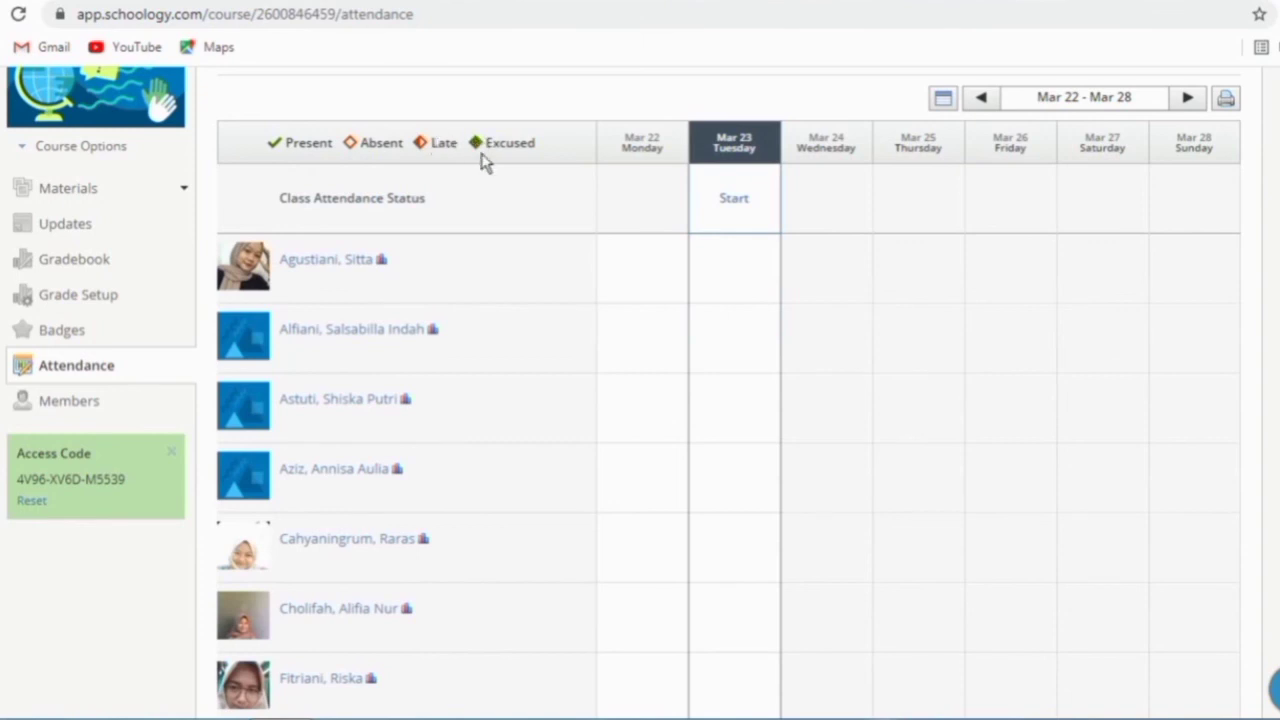
# Try the absent, late, excused and present statuses for the first student's Mar 23 attendance without saving
pyautogui.click(722, 282)
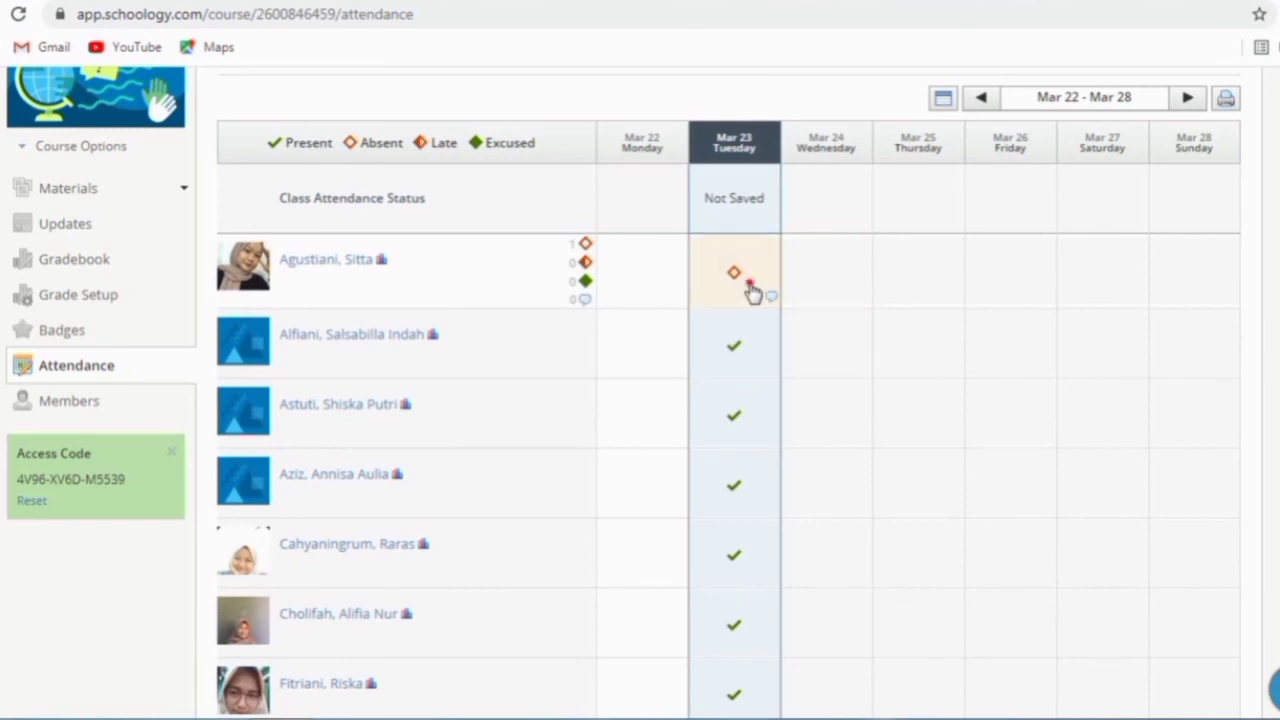
pyautogui.click(739, 277)
pyautogui.click(739, 278)
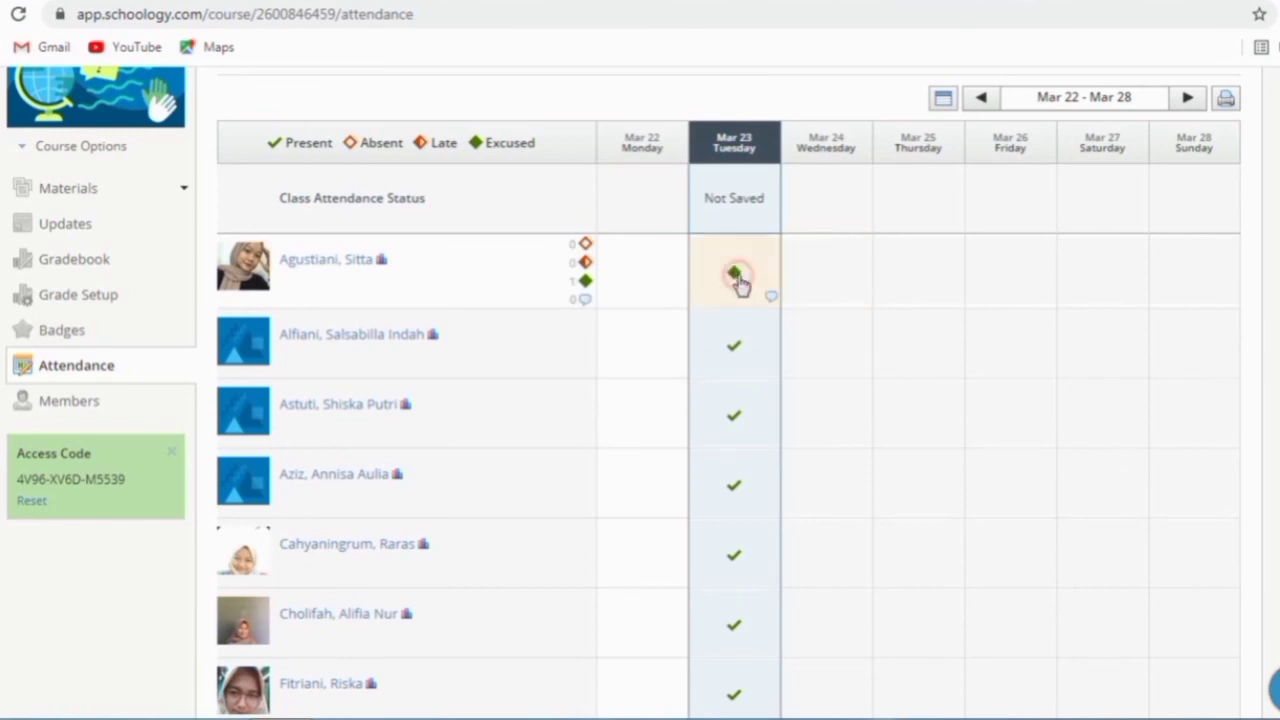
pyautogui.click(740, 282)
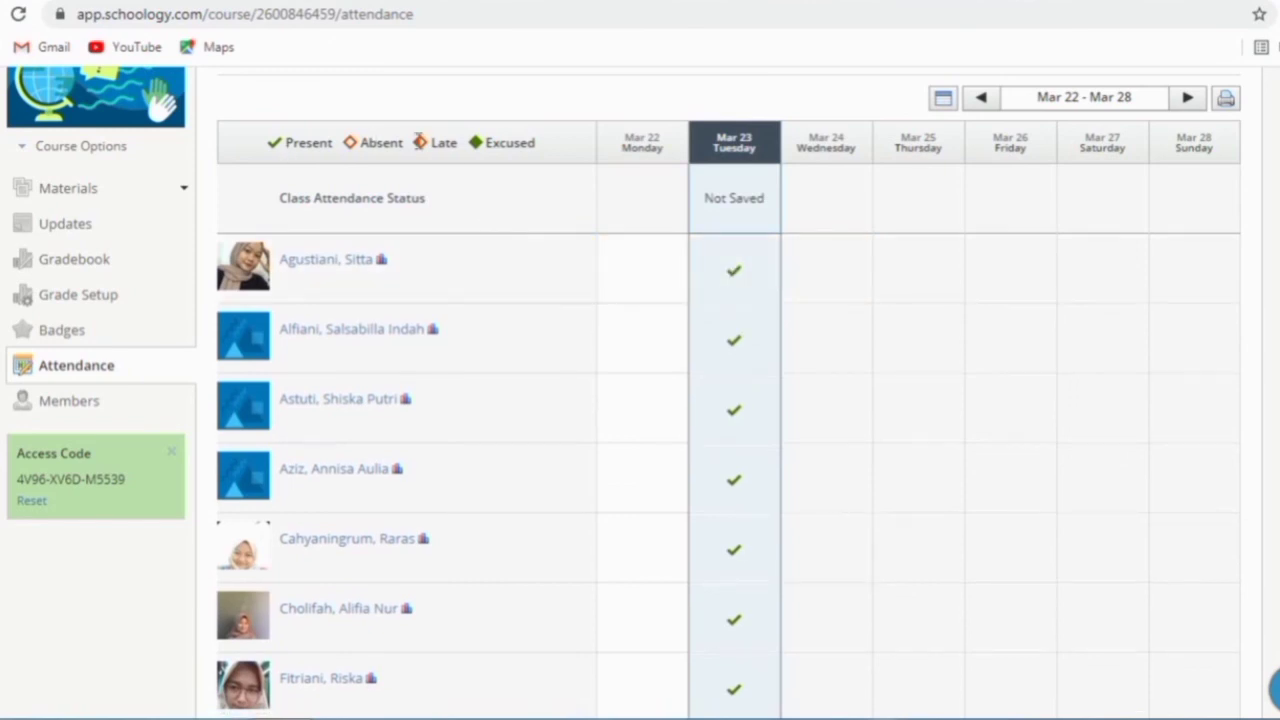
pyautogui.scroll(-3, 684, 337)
pyautogui.scroll(3, 720, 374)
pyautogui.click(827, 279)
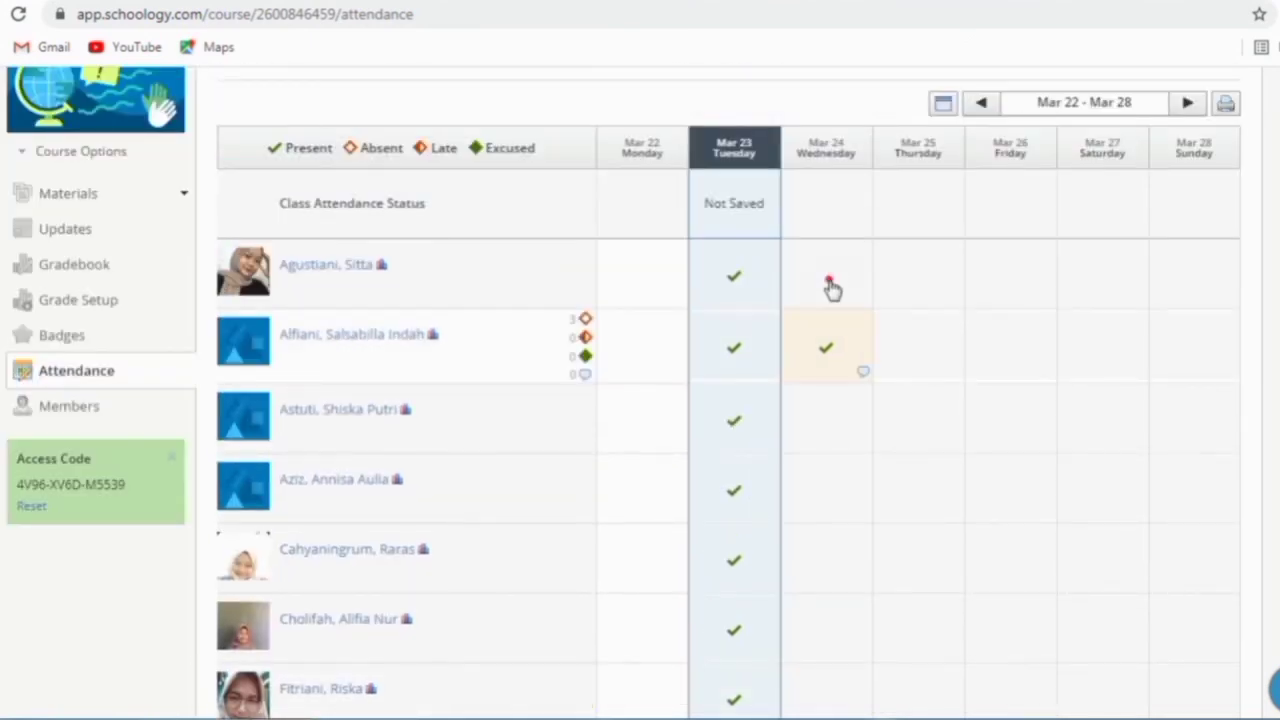
# Open the Math Edu course's Members page, look through the member list, and highlight the course access code
pyautogui.click(69, 406)
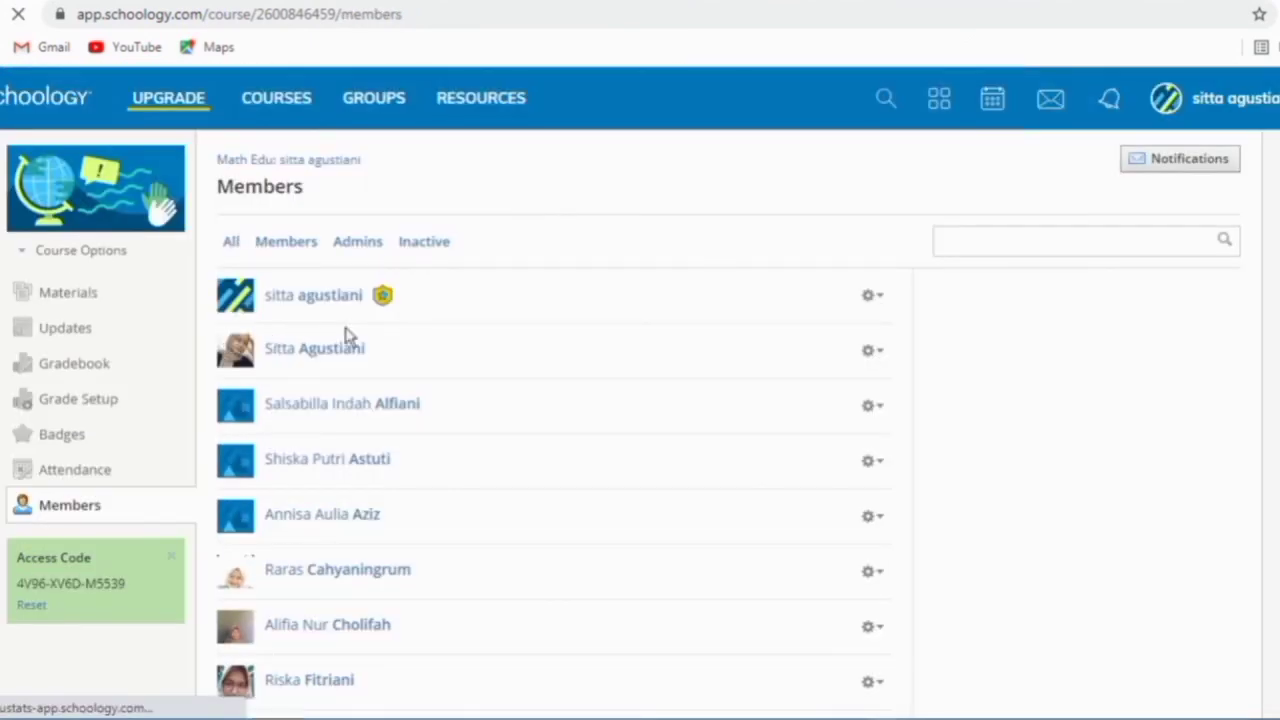
pyautogui.scroll(-2, 345, 338)
pyautogui.scroll(-1, 345, 338)
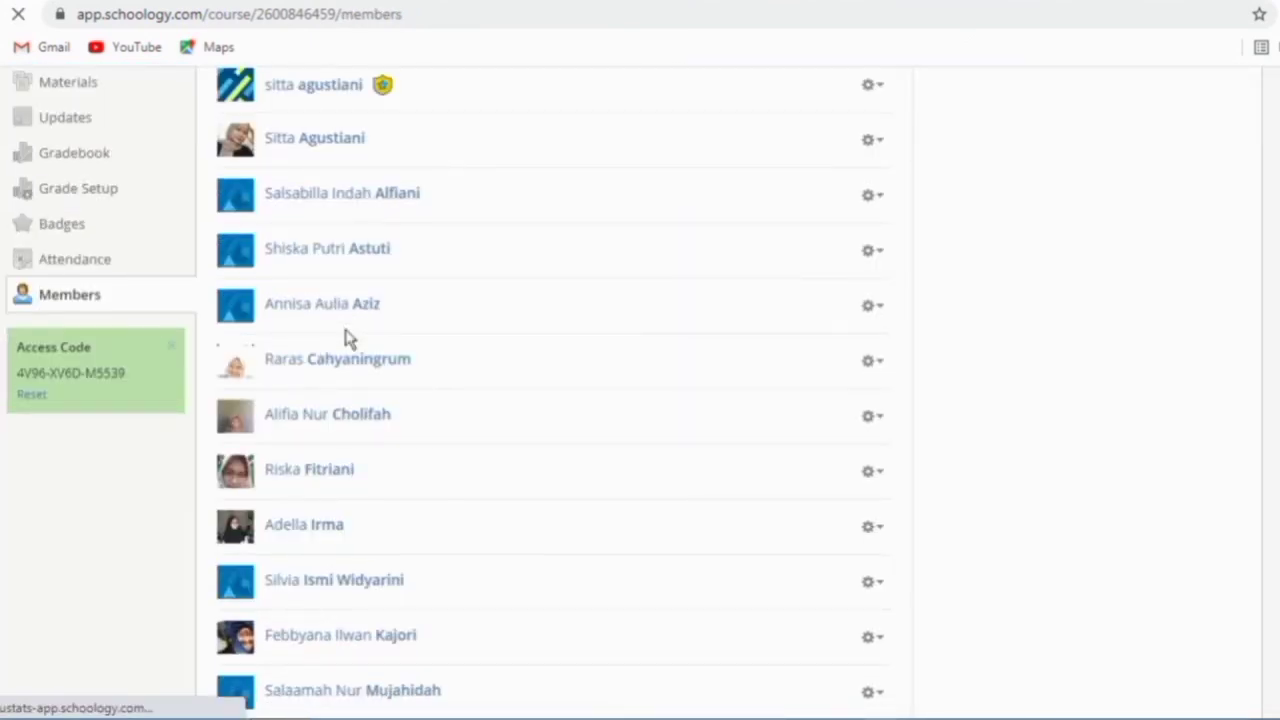
pyautogui.scroll(3, 348, 338)
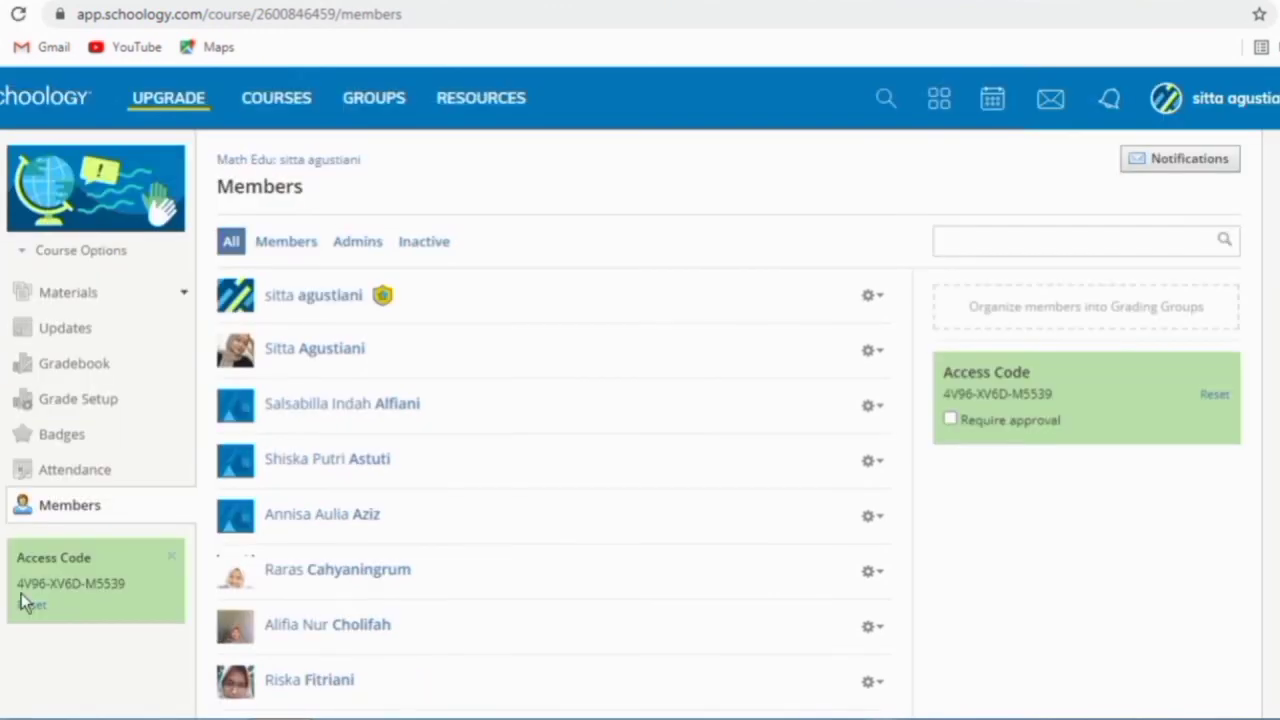
pyautogui.moveTo(15, 584); pyautogui.dragTo(125, 585)
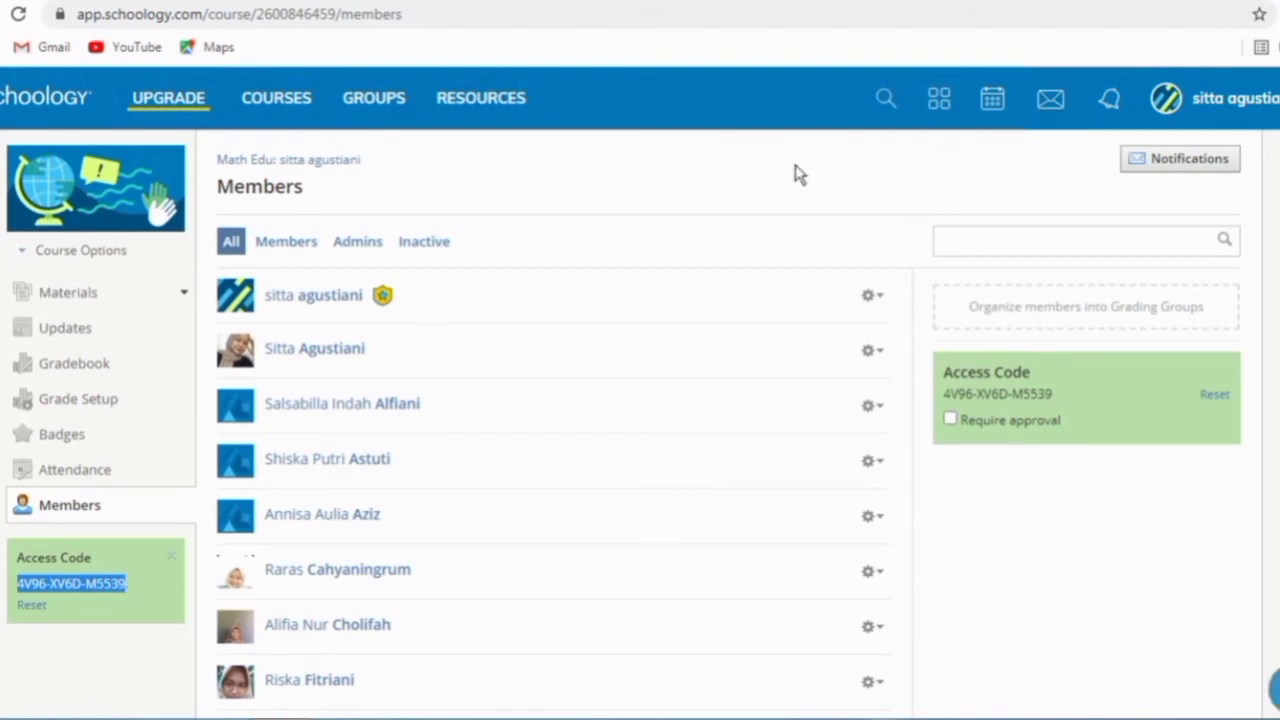
# Log out of the teacher account
pyautogui.click(1215, 115)
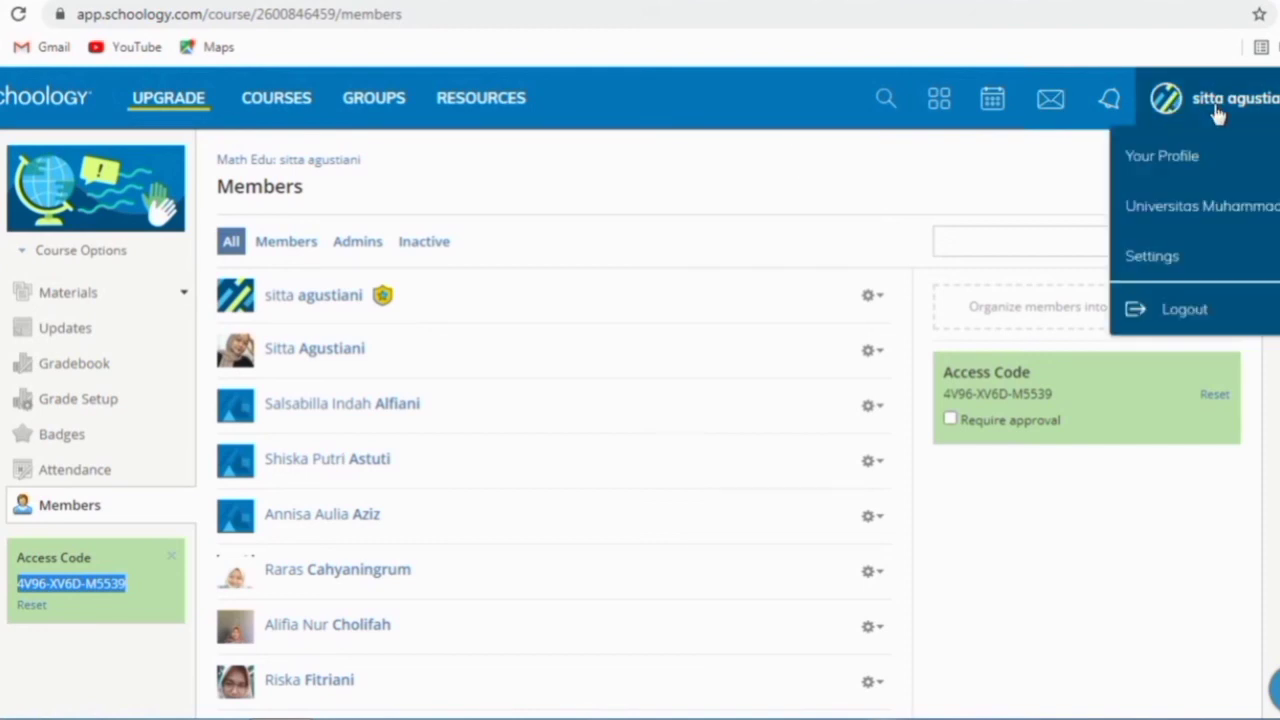
pyautogui.click(1185, 312)
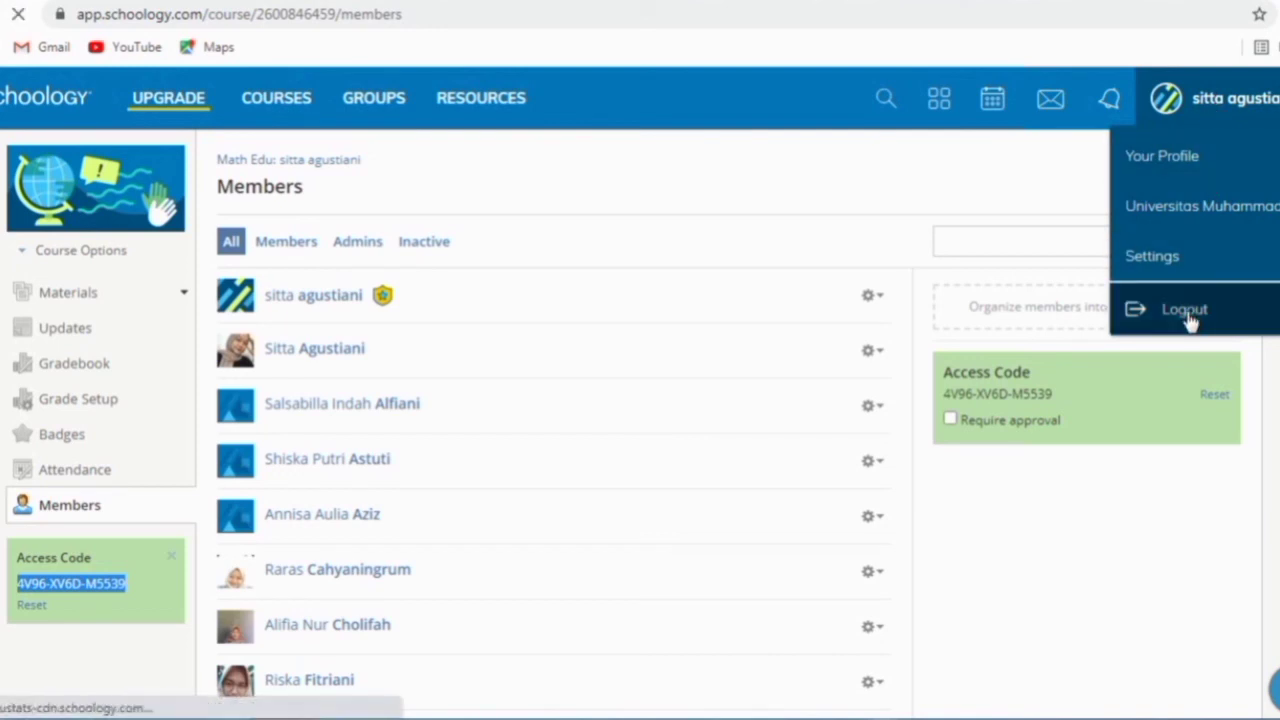